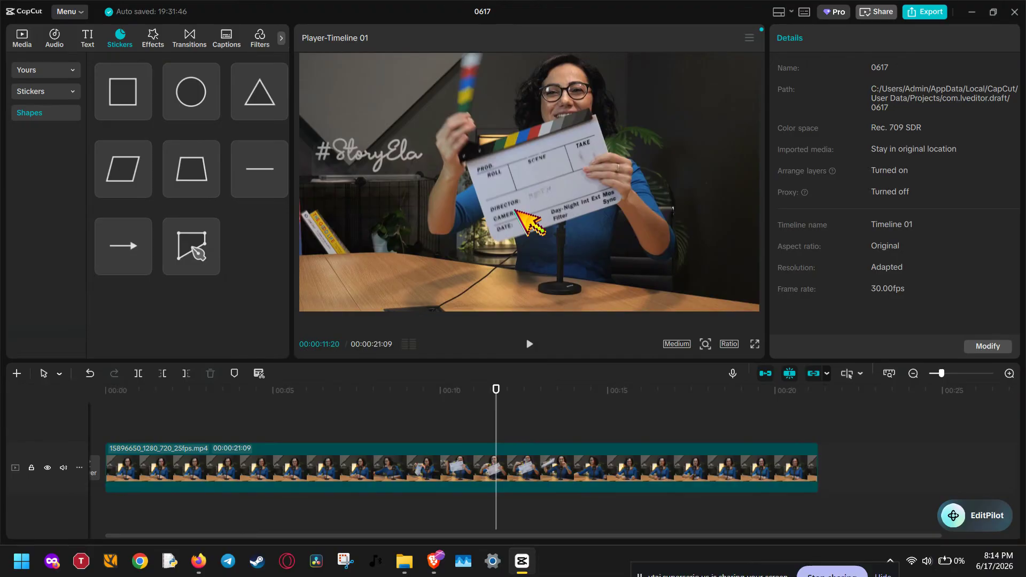
# Turn off custom background removal on the 15896650_1280_720_25fps.mp4 clip and show its basic video settings
pyautogui.click(539, 176)
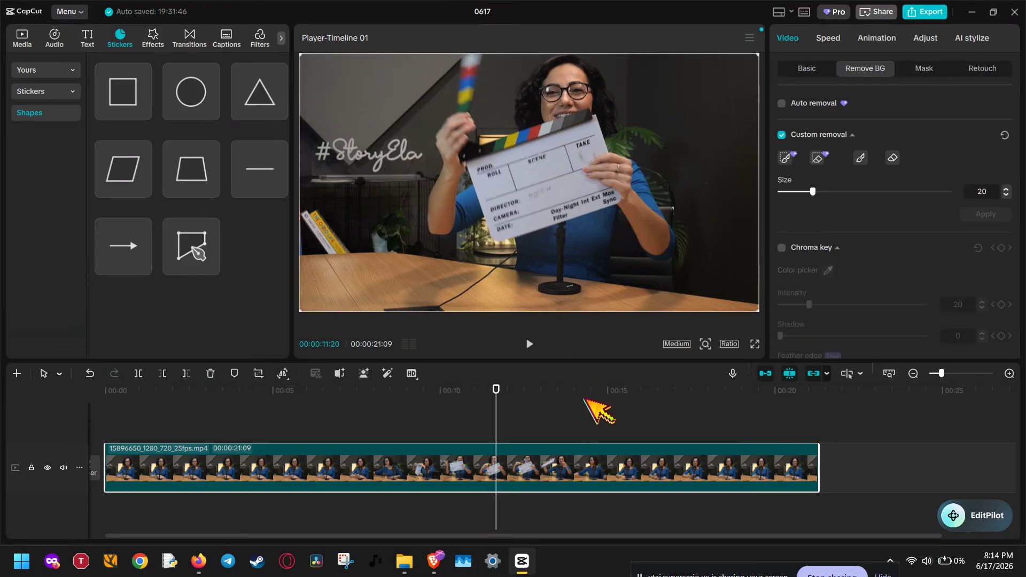
pyautogui.click(782, 135)
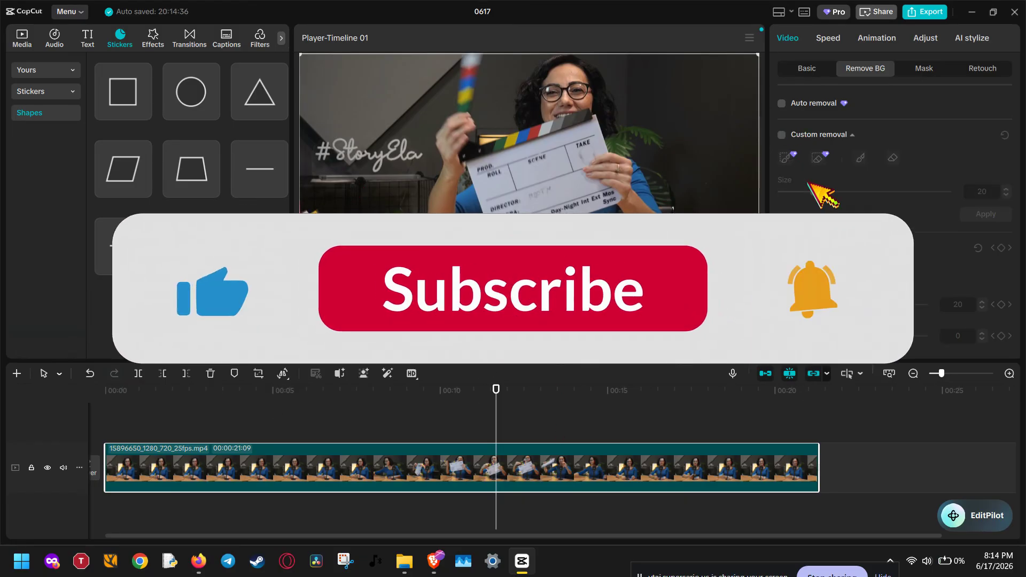
pyautogui.click(807, 69)
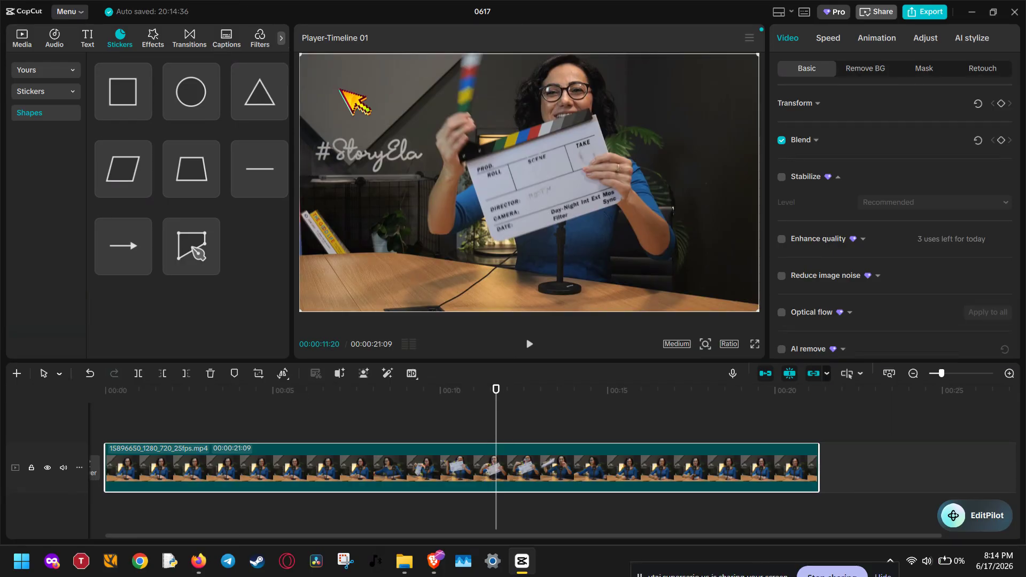
# Look through the project's imported media and the Assets folder without importing any new file
pyautogui.click(22, 39)
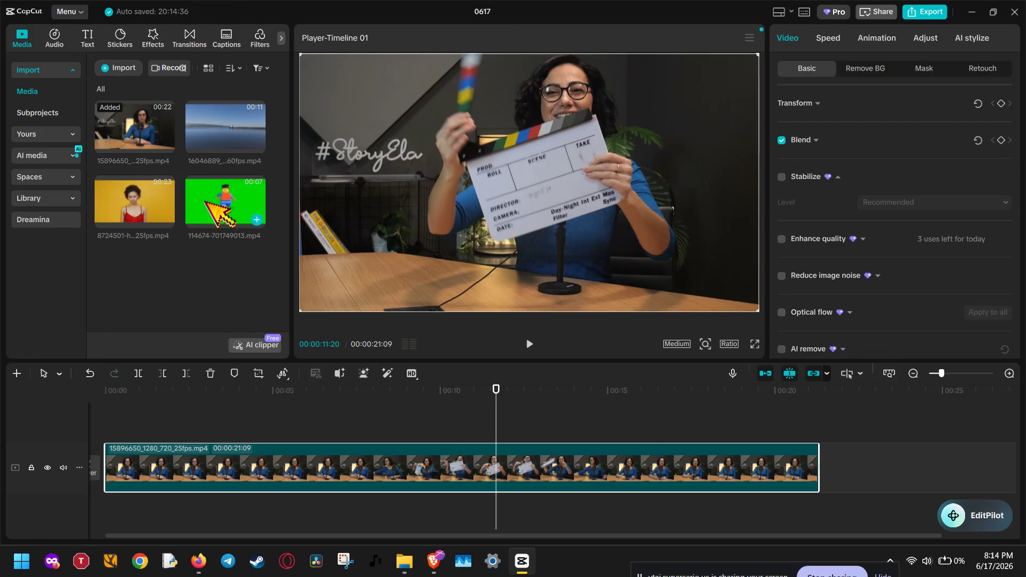
pyautogui.moveTo(206, 202); pyautogui.dragTo(240, 232)
pyautogui.click(510, 463)
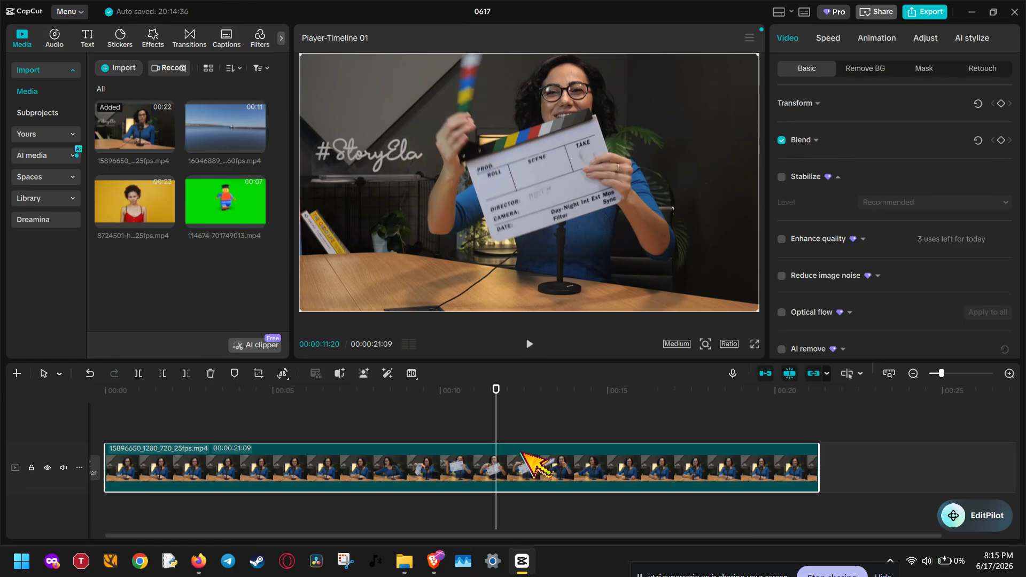
pyautogui.click(126, 72)
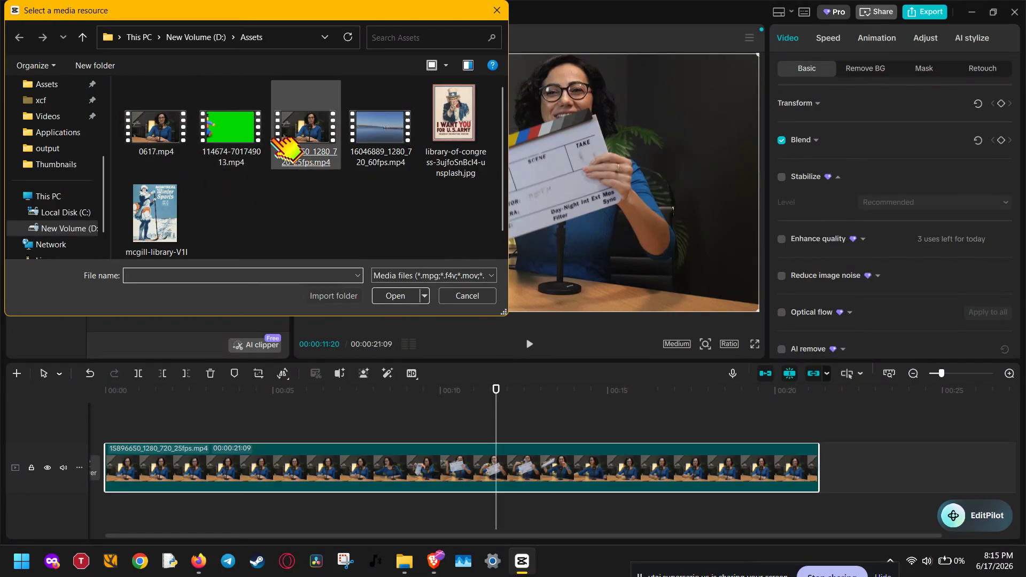
pyautogui.click(466, 297)
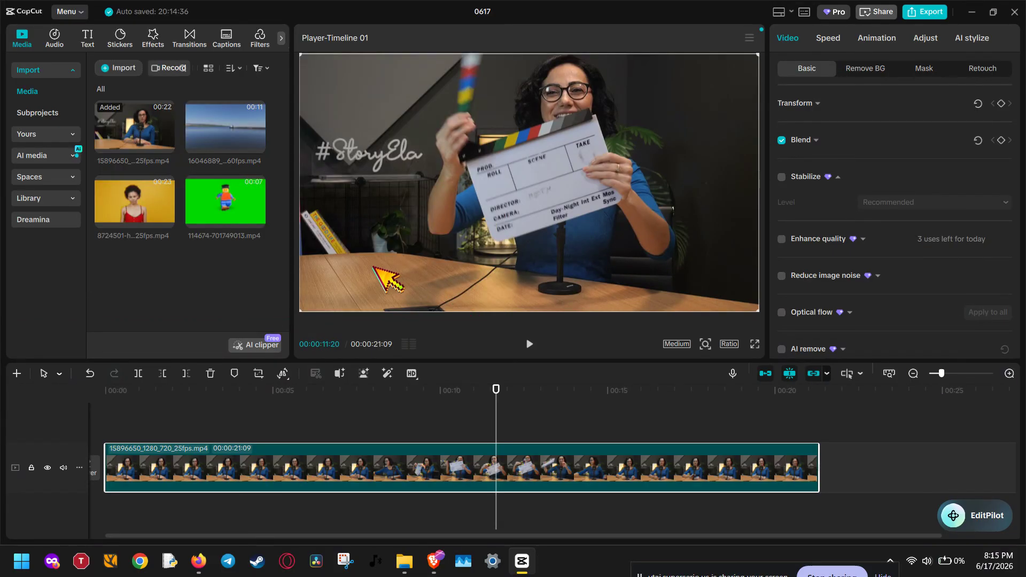
pyautogui.moveTo(226, 214)
pyautogui.moveTo(225, 211)
pyautogui.mouseDown()
pyautogui.moveTo(357, 281)
pyautogui.moveTo(463, 415)
pyautogui.moveTo(219, 227)
pyautogui.mouseUp()
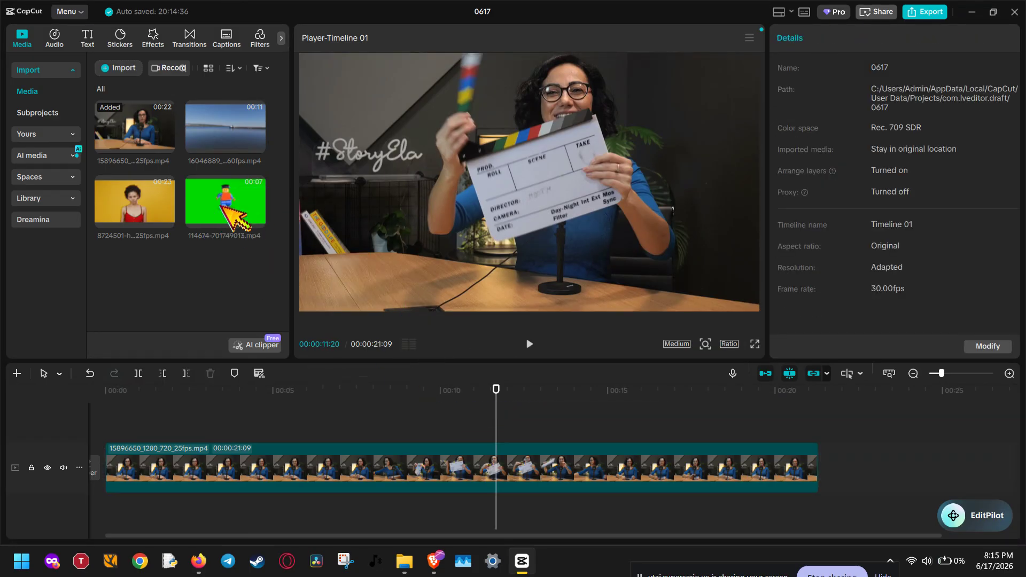
pyautogui.moveTo(128, 120)
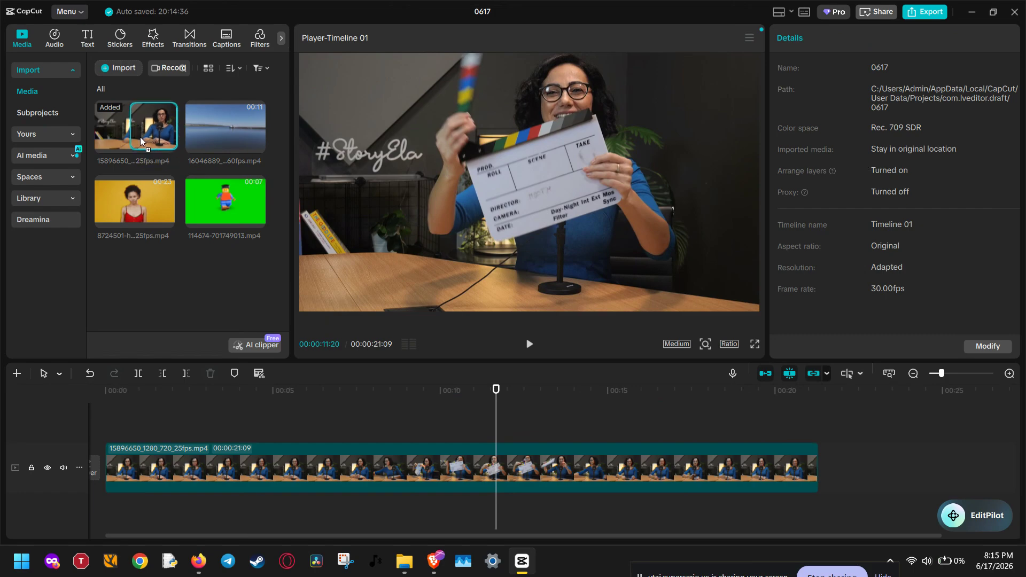
pyautogui.moveTo(257, 316); pyautogui.dragTo(173, 226)
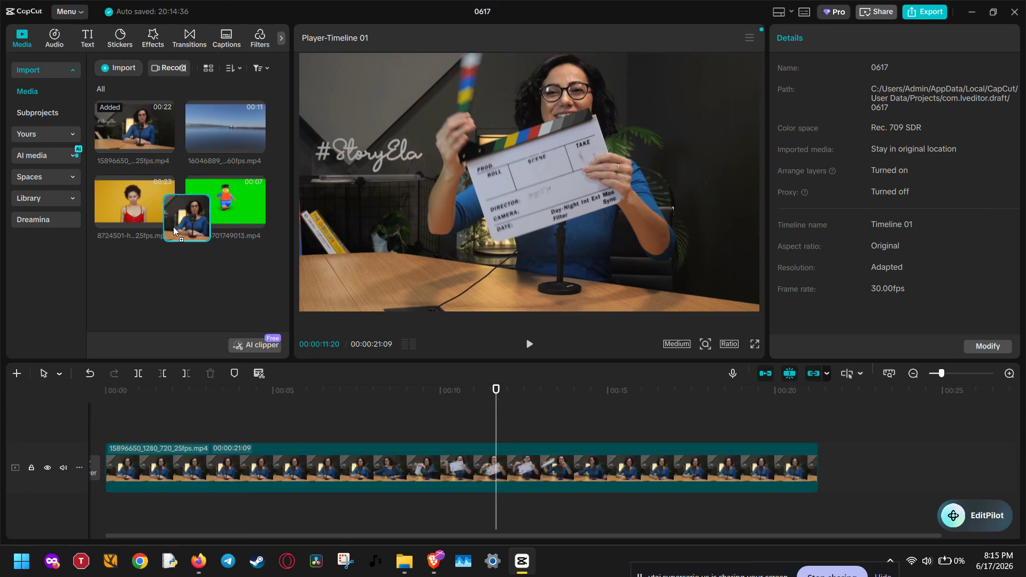
pyautogui.moveTo(196, 298); pyautogui.dragTo(293, 454)
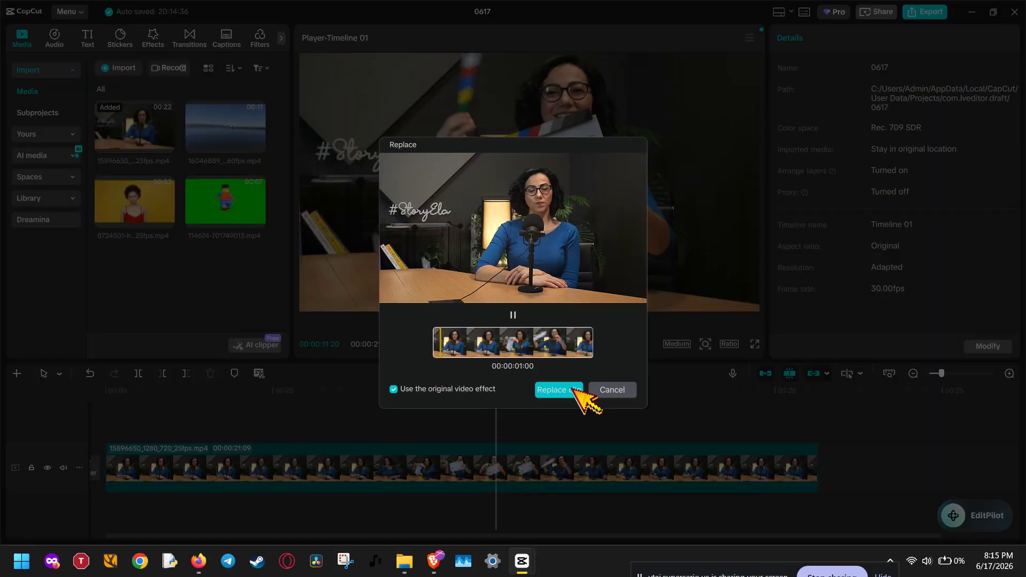
pyautogui.click(564, 390)
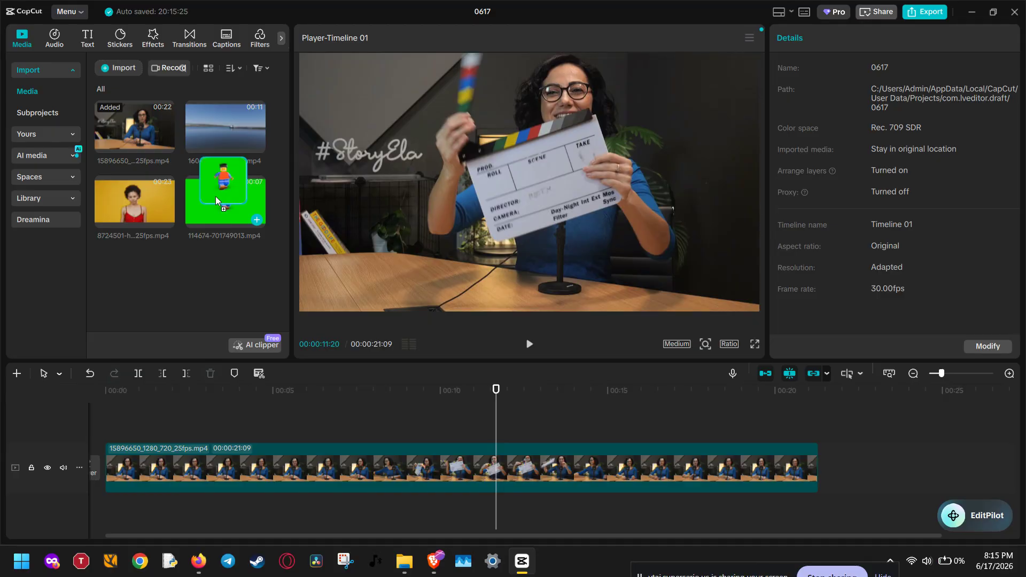
# Add the green-screen clip 114674-701749013.mp4 above the main clip from about 10 seconds and place the playhead at 00:00:11:15
pyautogui.moveTo(216, 197); pyautogui.dragTo(443, 423)
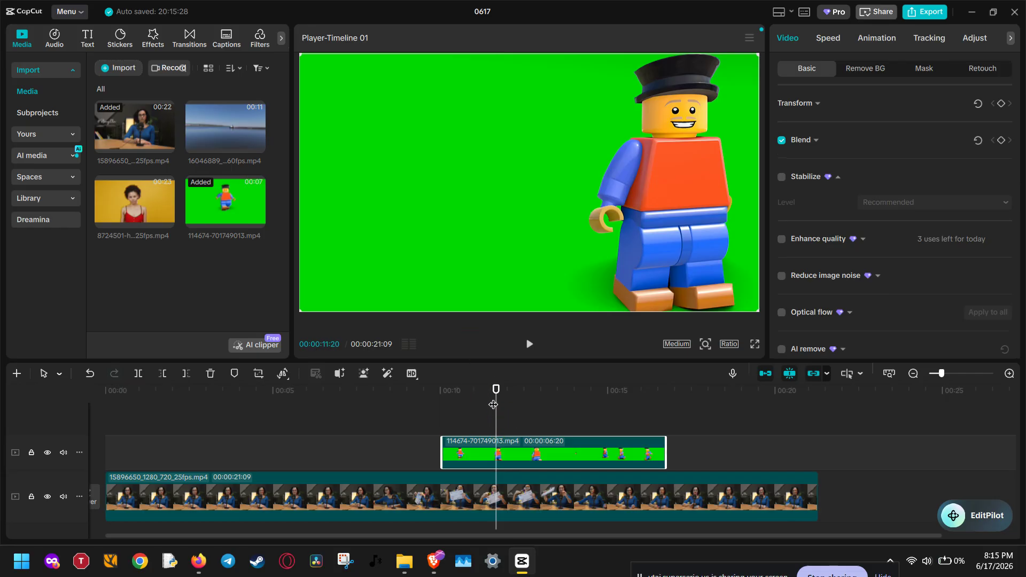
pyautogui.moveTo(496, 391); pyautogui.dragTo(538, 438)
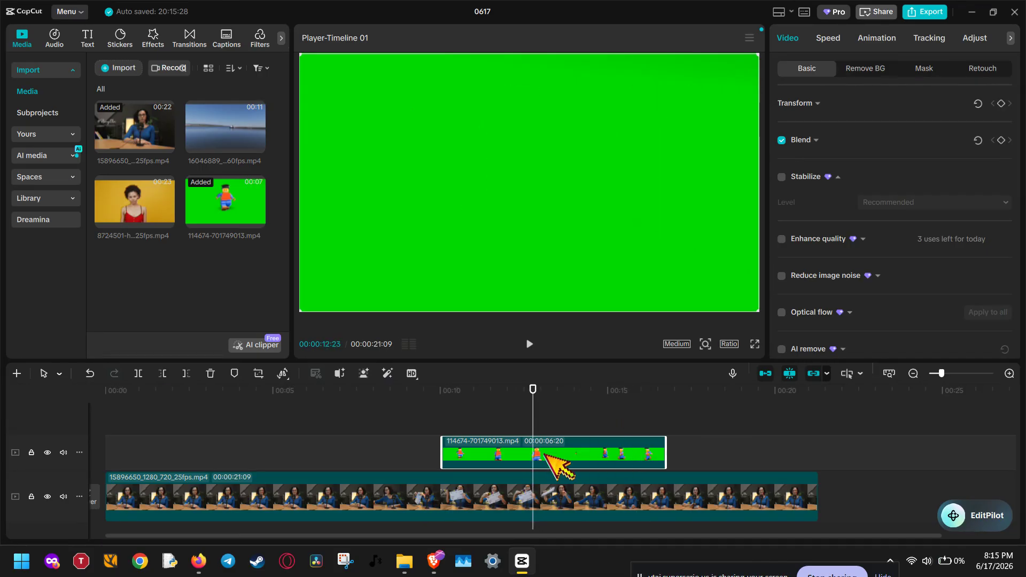
pyautogui.moveTo(540, 400); pyautogui.dragTo(490, 400)
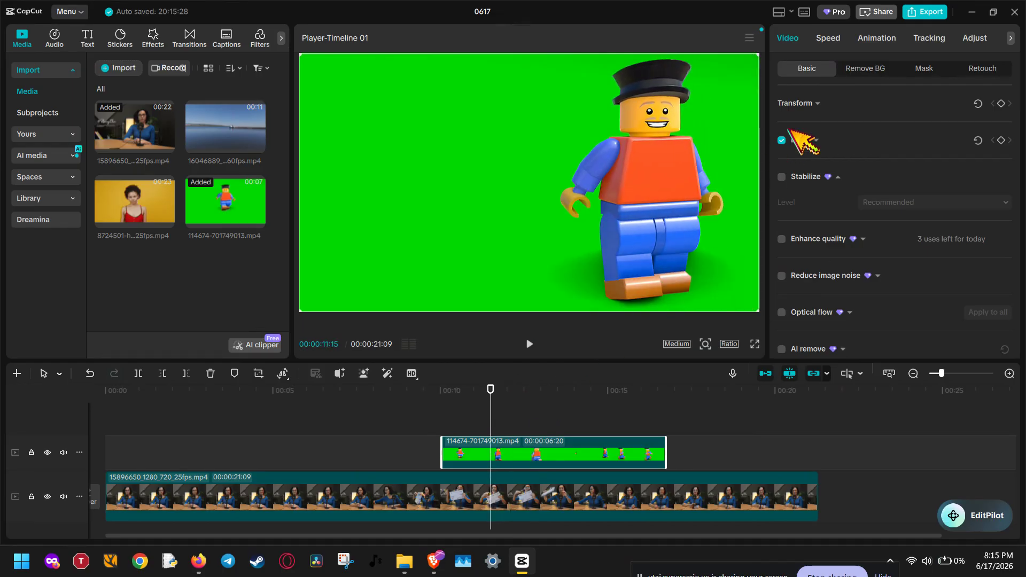
# Enable Chroma key on the green-screen overlay and pick its green background as the key color
pyautogui.click(871, 68)
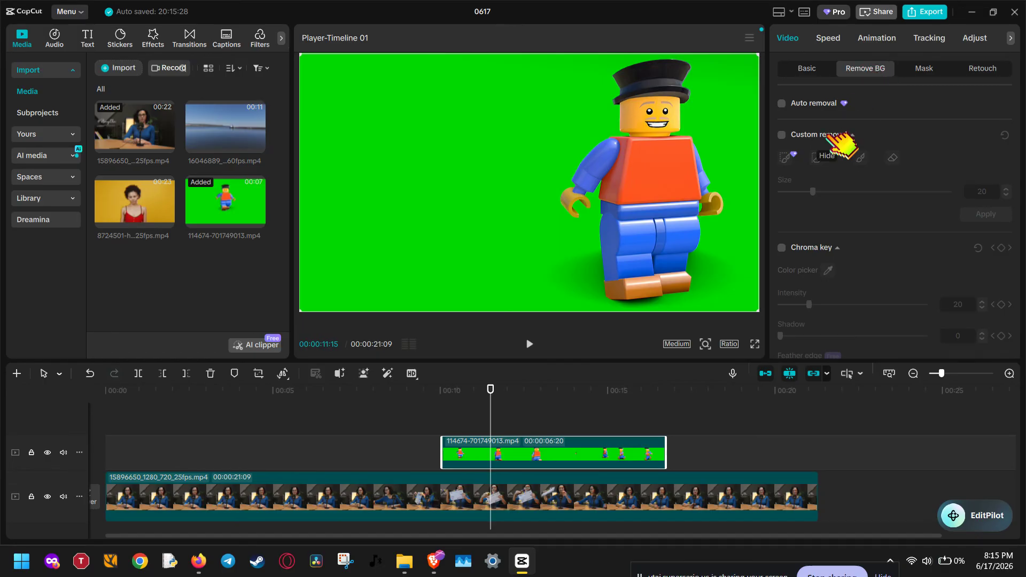
pyautogui.click(781, 247)
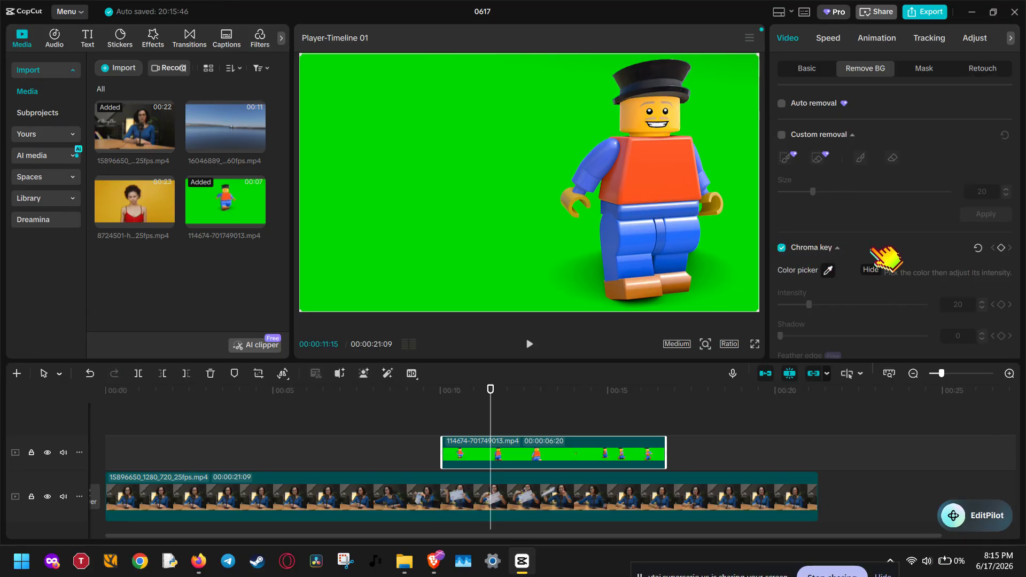
pyautogui.scroll(-1, 879, 256)
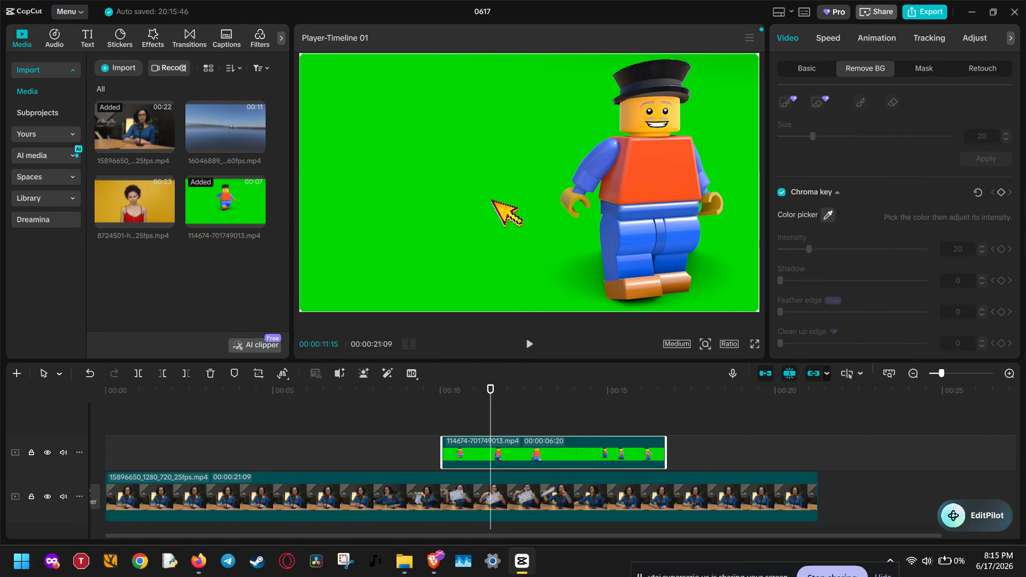
pyautogui.click(827, 214)
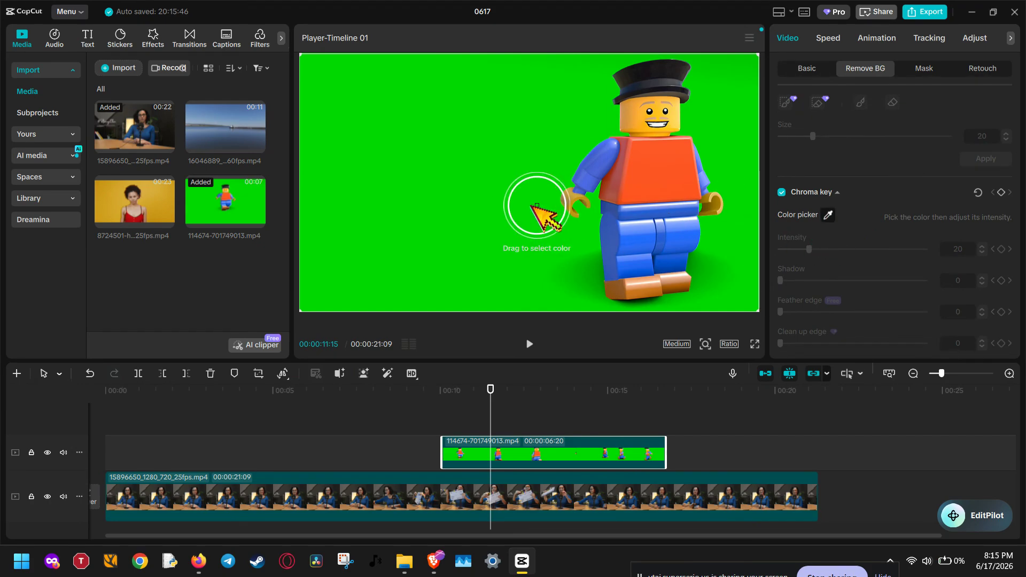
pyautogui.click(462, 204)
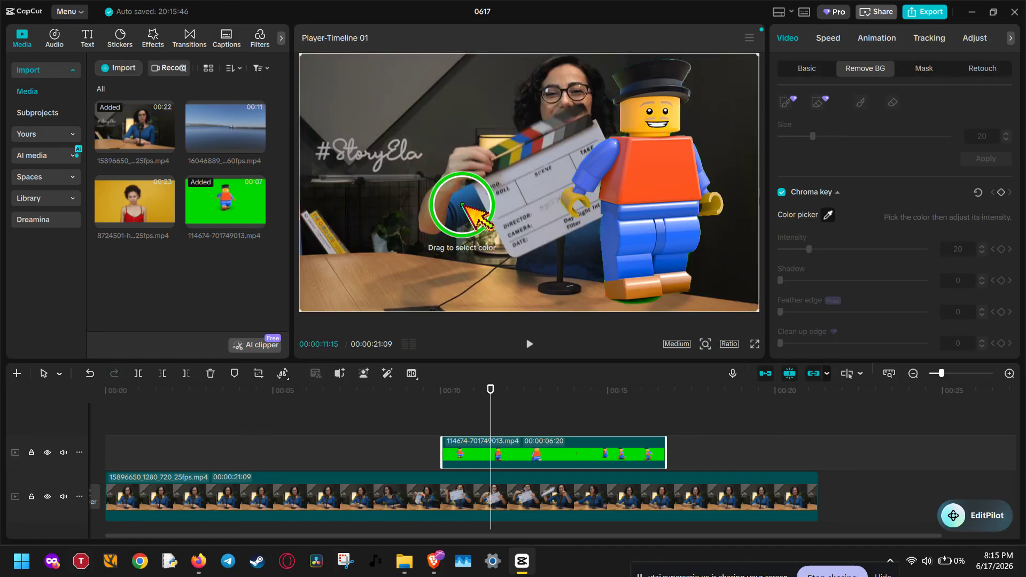
pyautogui.click(615, 83)
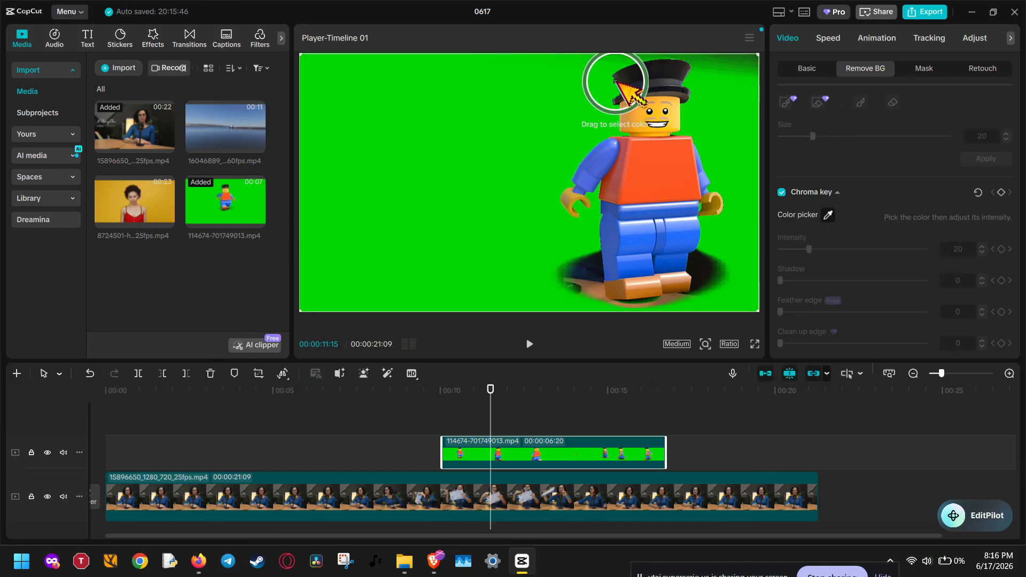
pyautogui.click(615, 81)
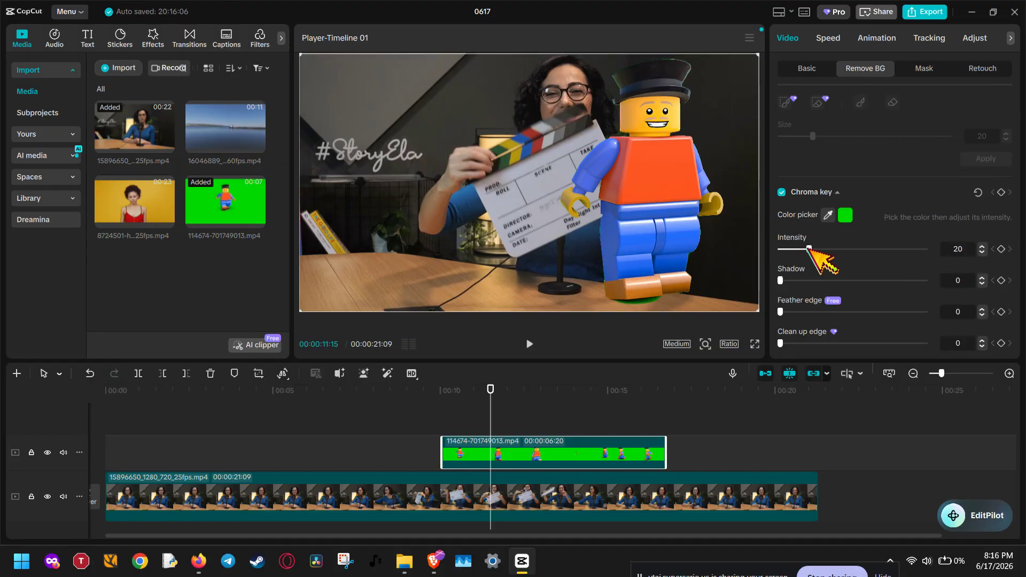
# Set the chroma key intensity to 72 and try the shadow and feather edge adjustments, leaving both at 0
pyautogui.moveTo(808, 248); pyautogui.dragTo(889, 263)
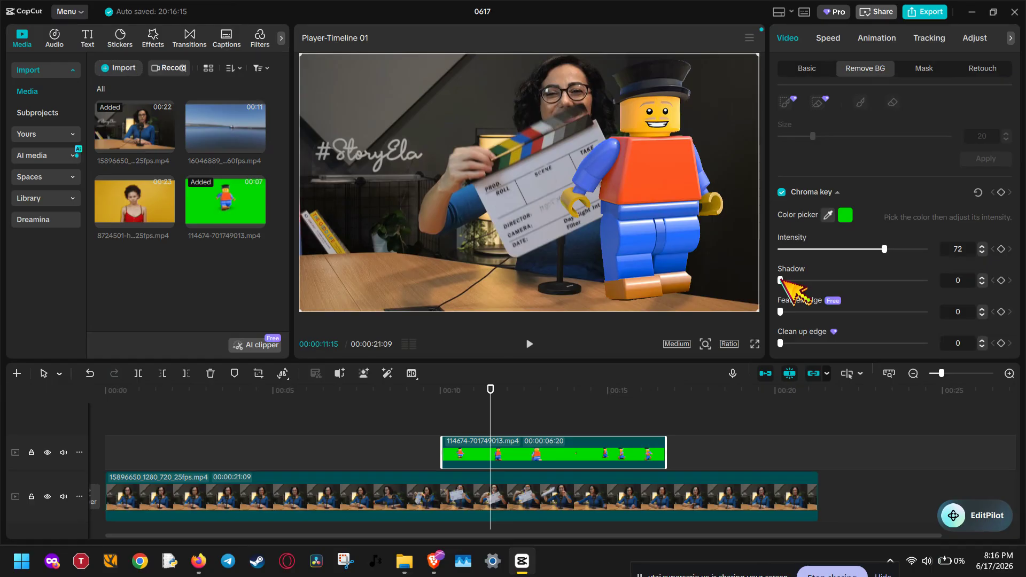
pyautogui.moveTo(781, 280)
pyautogui.mouseDown()
pyautogui.moveTo(951, 280)
pyautogui.moveTo(763, 275)
pyautogui.mouseUp()
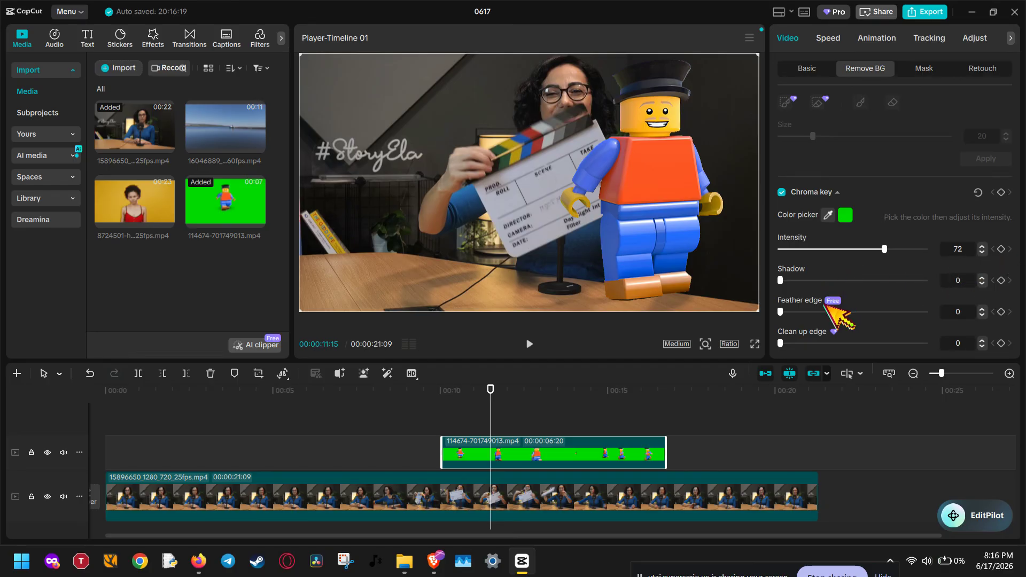
pyautogui.moveTo(780, 311); pyautogui.dragTo(738, 323)
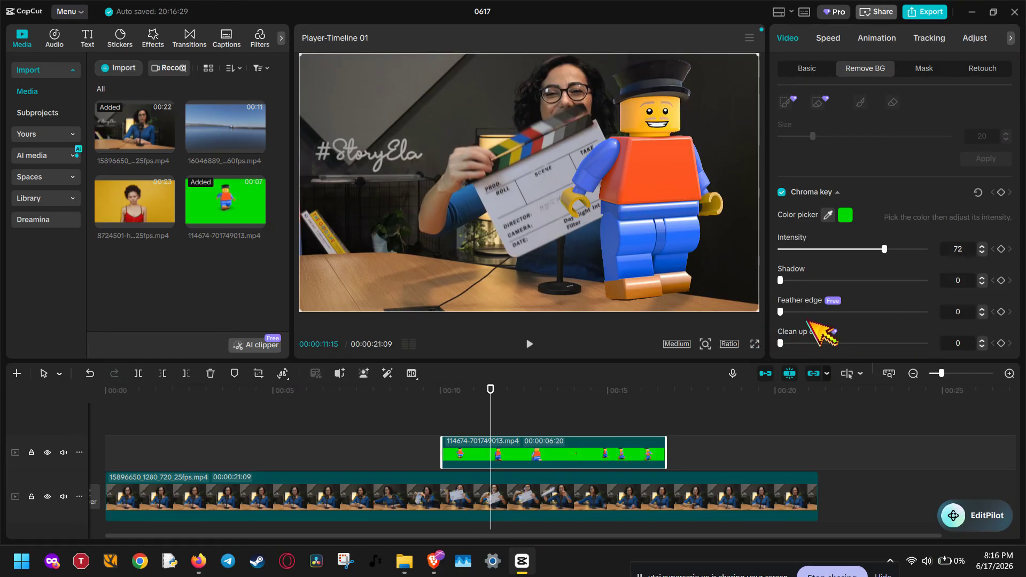
# Play back the keyed overlay over the main clip to check it, and delete the overlay clip from the timeline
pyautogui.click(529, 344)
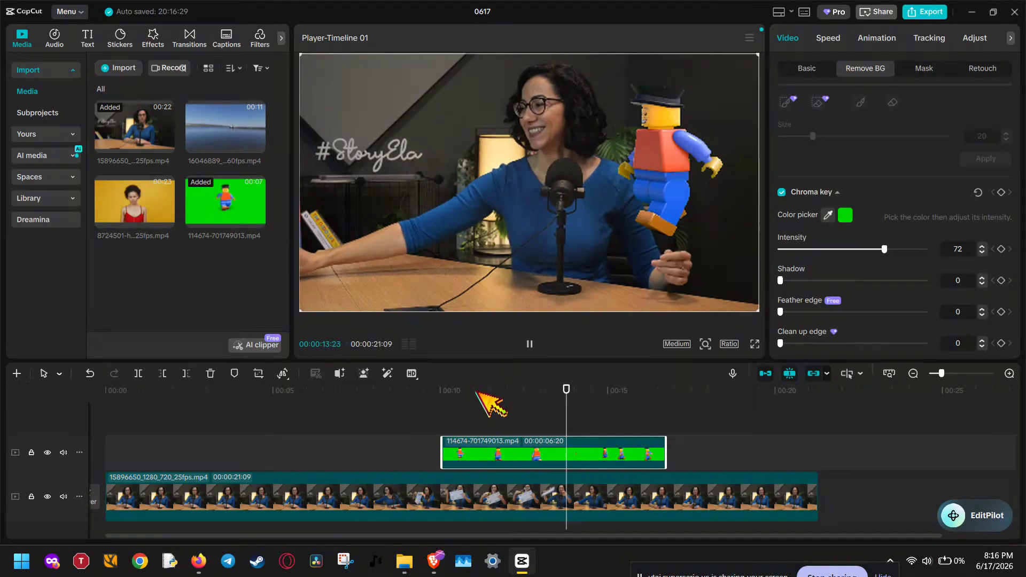
pyautogui.click(529, 344)
pyautogui.click(459, 392)
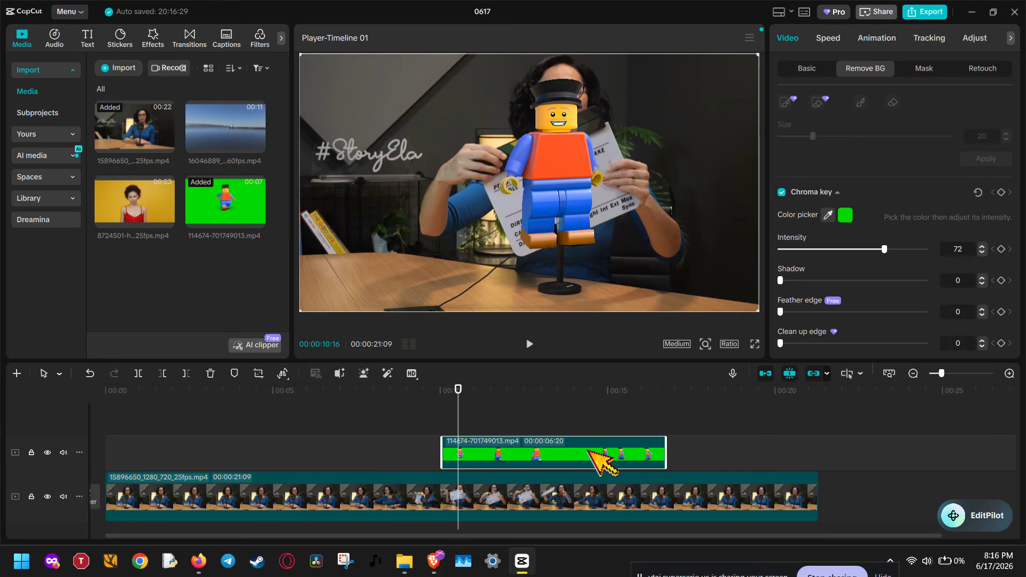
pyautogui.press('Delete')
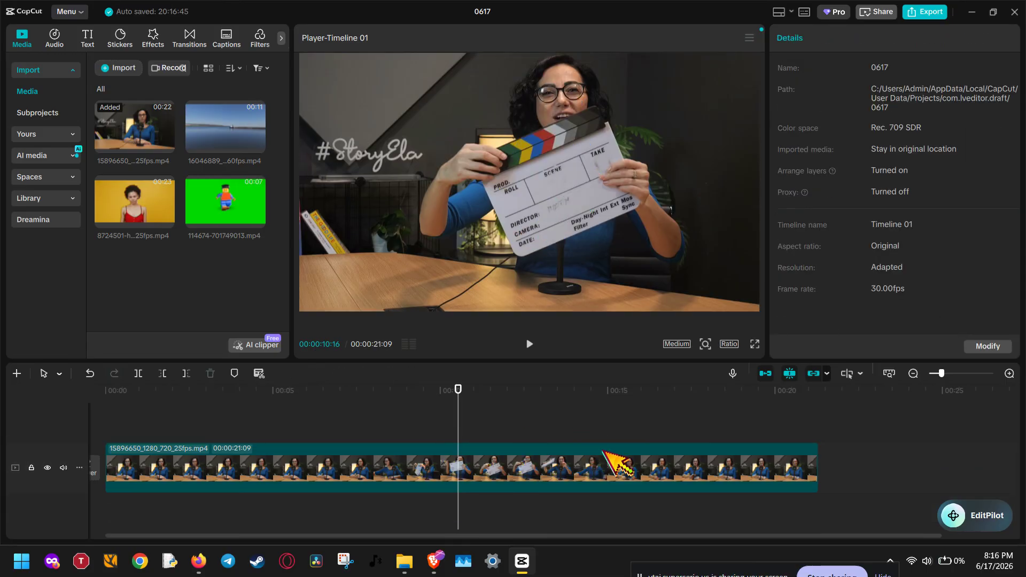
# Enable Custom removal on the main clip at 00:00:10:26 and choose the standard brush
pyautogui.moveTo(457, 393); pyautogui.dragTo(348, 393)
pyautogui.click(469, 402)
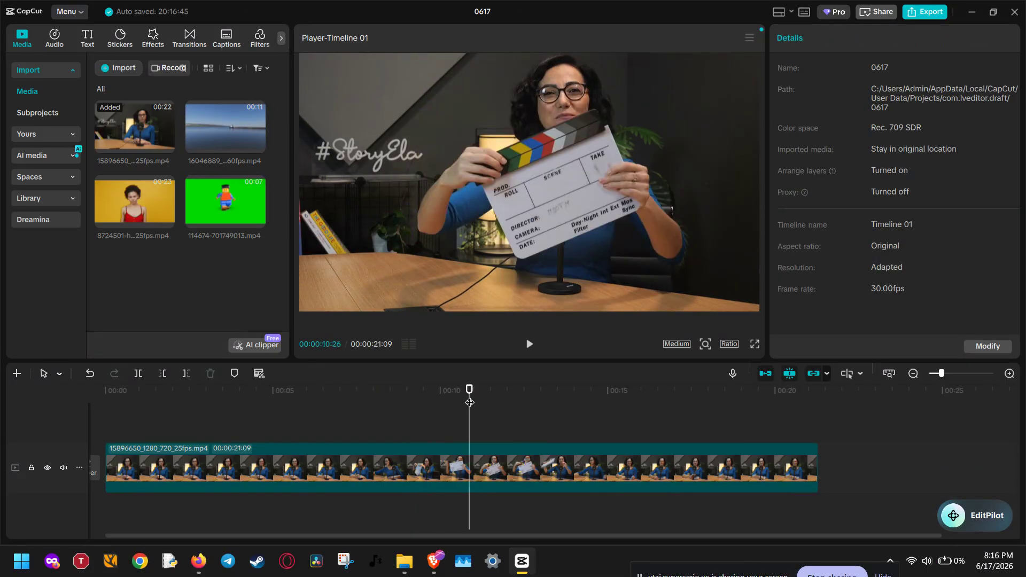
pyautogui.click(487, 467)
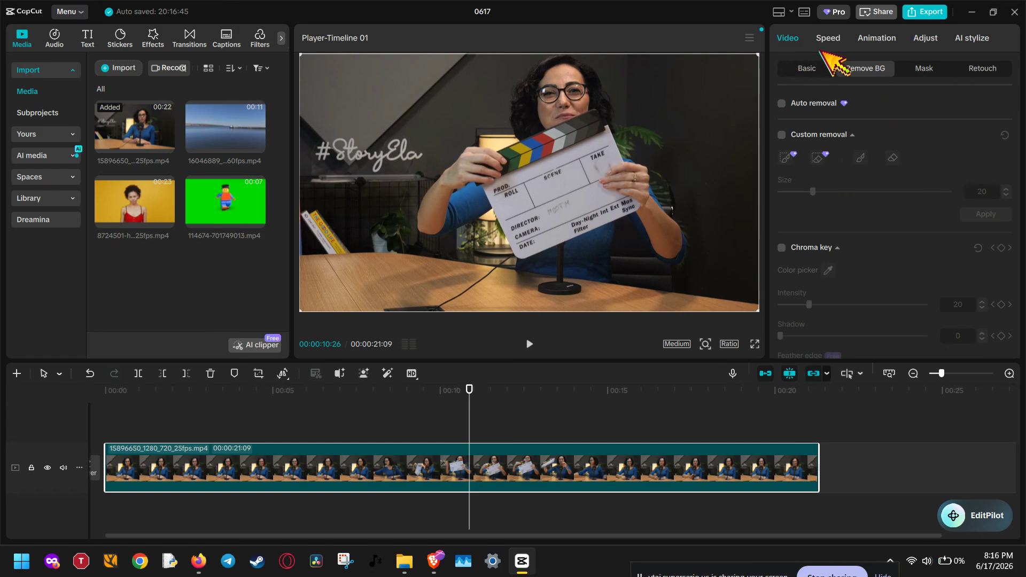
pyautogui.click(781, 134)
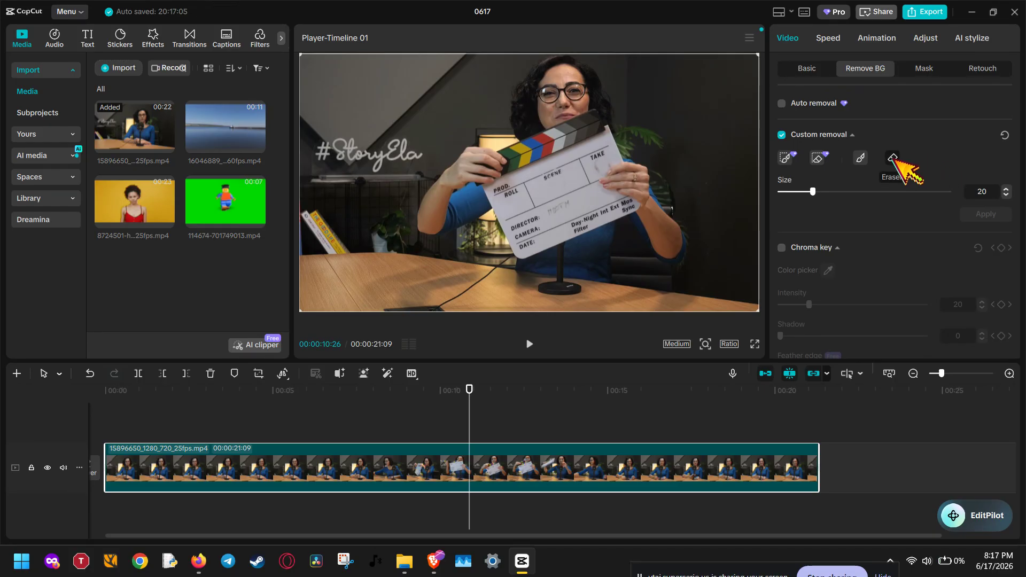
pyautogui.click(860, 158)
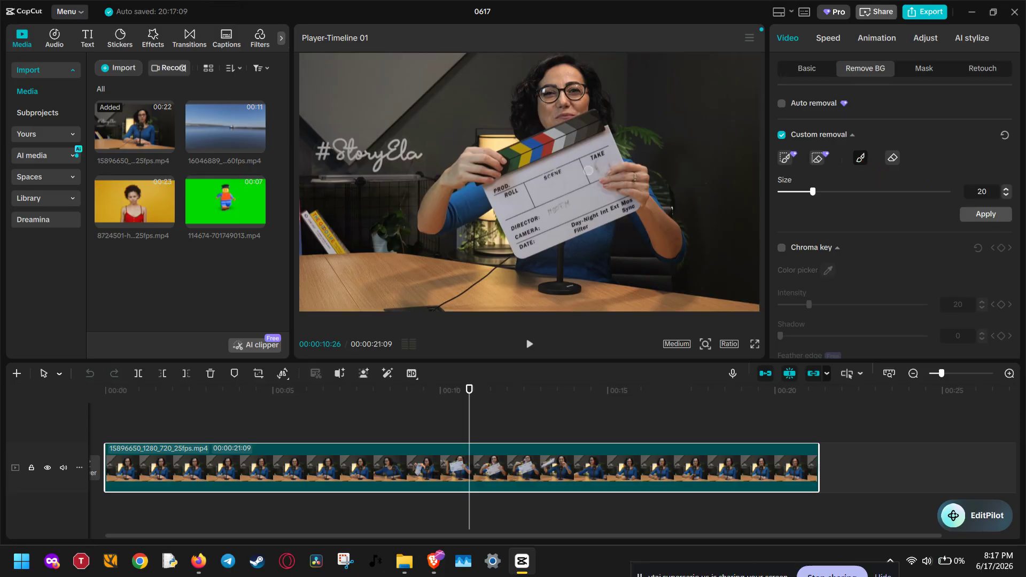
# Paint over the clapperboard's white panel with the custom removal brush at size 96
pyautogui.moveTo(812, 192); pyautogui.dragTo(942, 191)
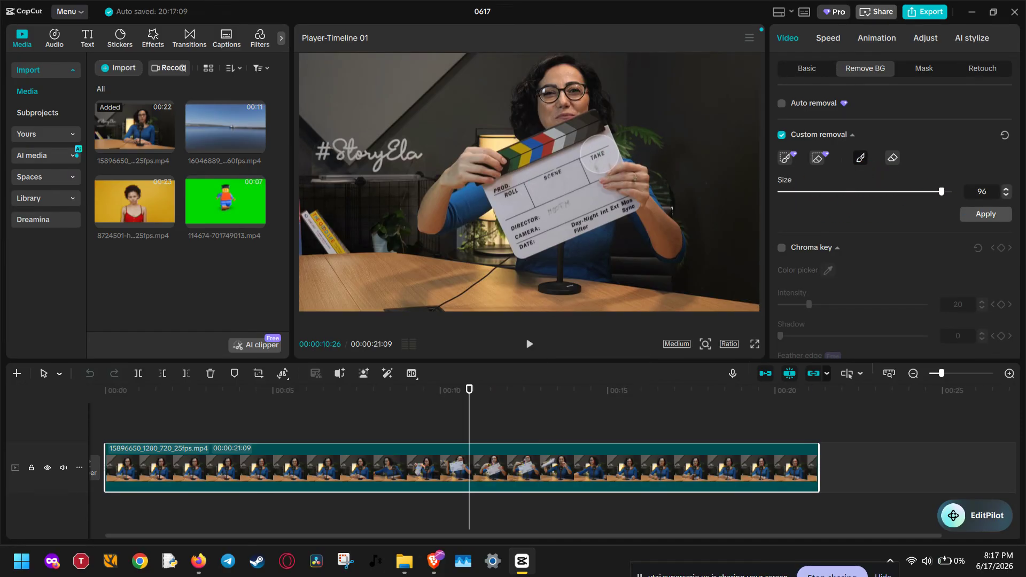
pyautogui.moveTo(599, 155); pyautogui.dragTo(571, 158)
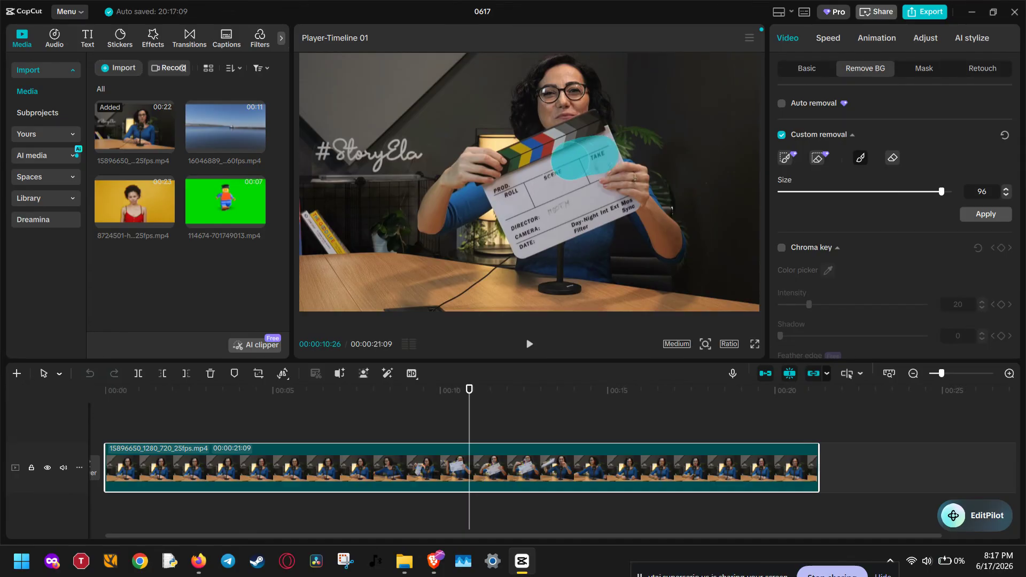
pyautogui.moveTo(511, 188)
pyautogui.mouseDown()
pyautogui.moveTo(513, 207)
pyautogui.moveTo(564, 229)
pyautogui.moveTo(593, 212)
pyautogui.mouseUp()
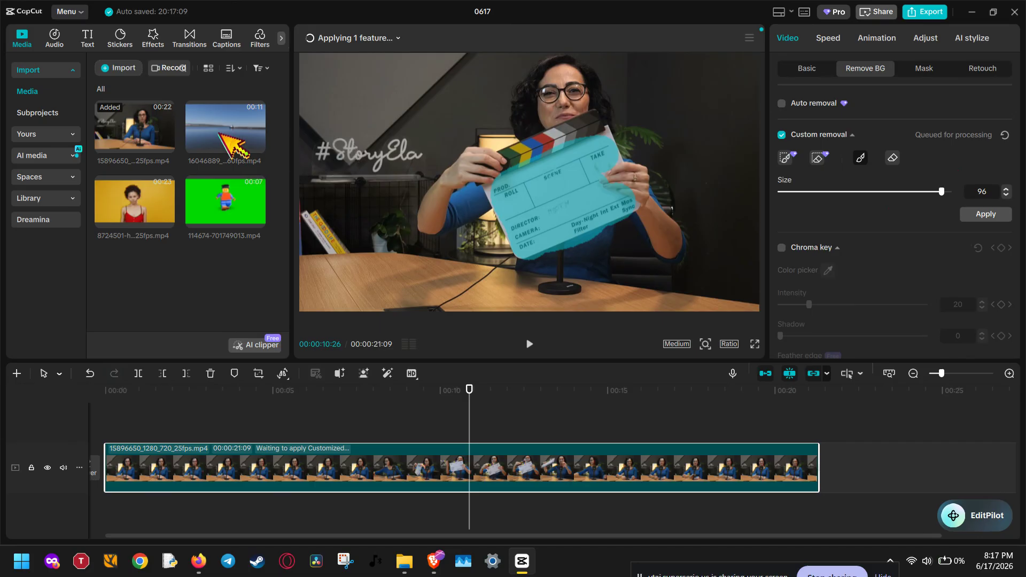
# Place a square shape, enlarged to 1939 × 1065 to fill the frame, on a track beneath the main clip
pyautogui.click(121, 42)
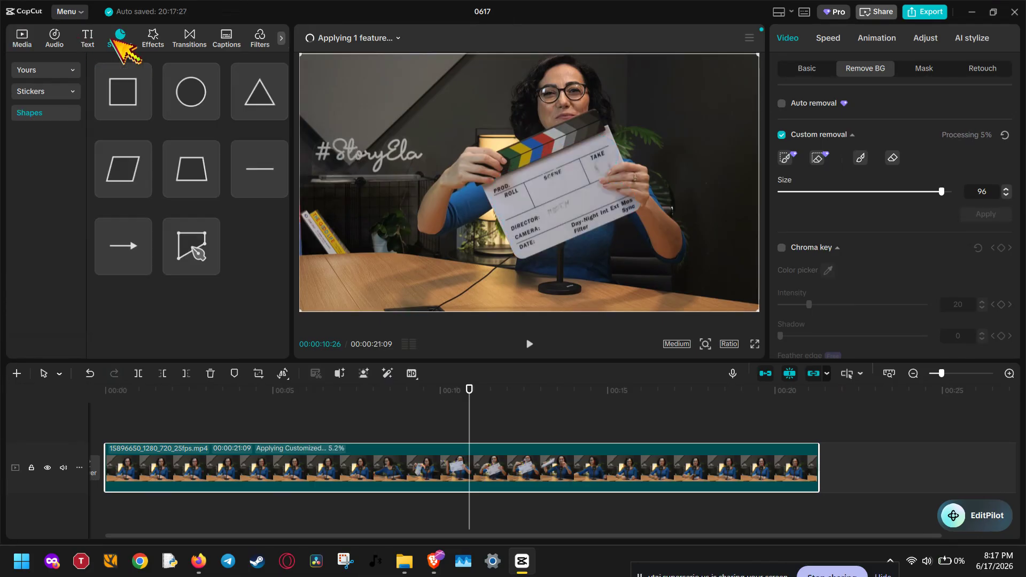
pyautogui.moveTo(131, 92); pyautogui.dragTo(416, 435)
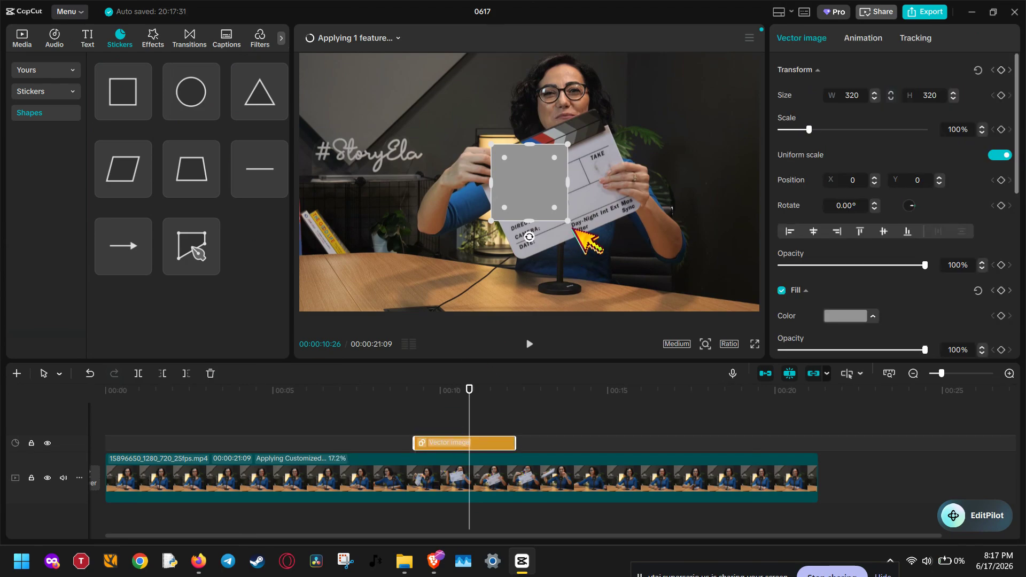
pyautogui.moveTo(570, 221); pyautogui.dragTo(765, 313)
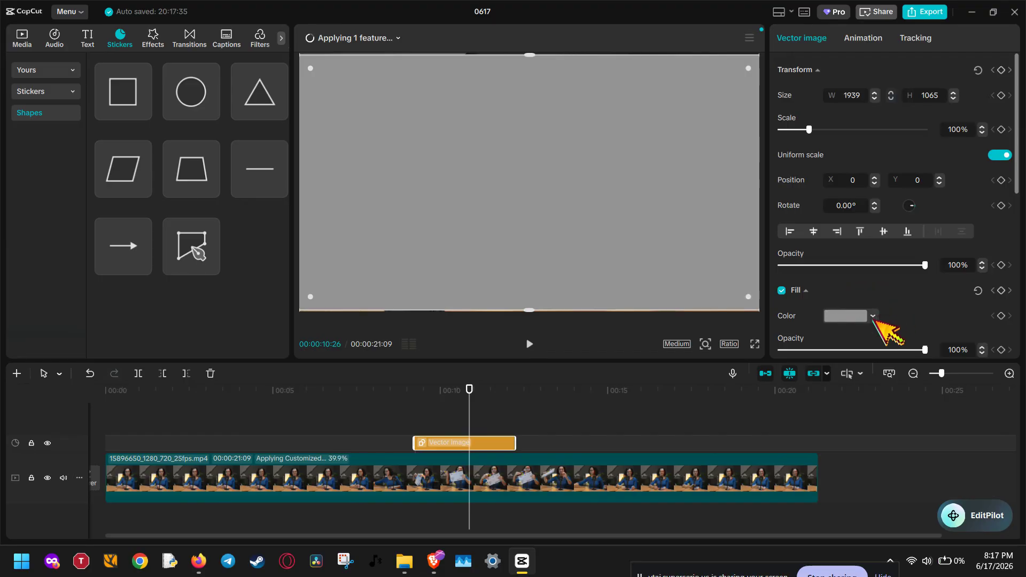
pyautogui.moveTo(497, 444); pyautogui.dragTo(482, 488)
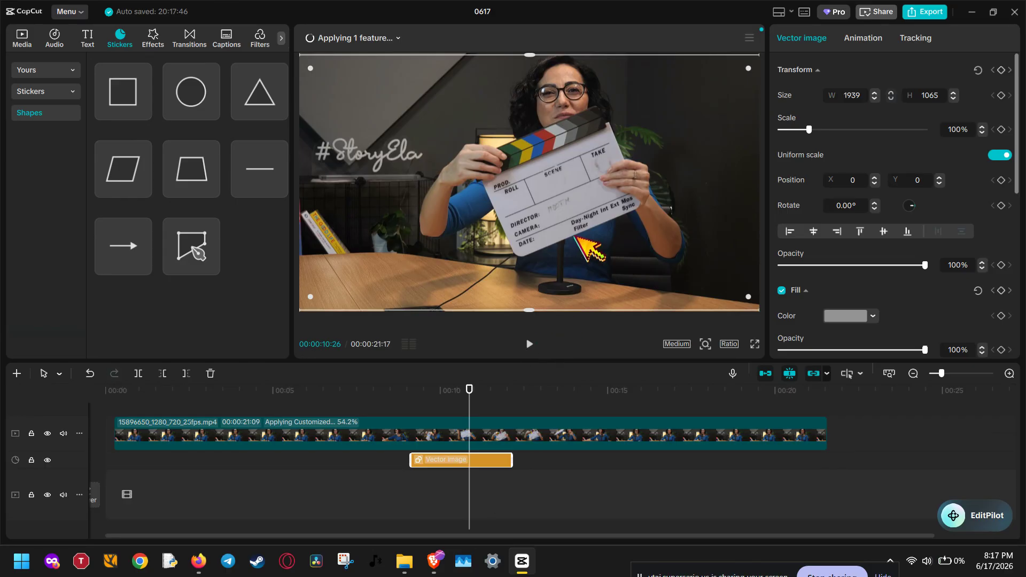
# Set the main clip's custom removal size to 73 and move the playhead to 00:00:10:24
pyautogui.click(525, 431)
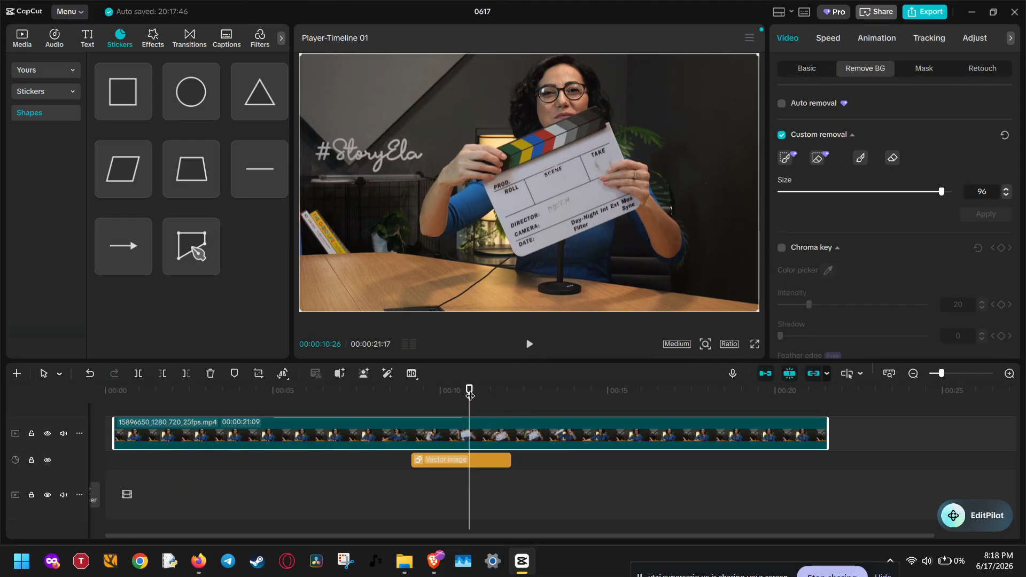
pyautogui.moveTo(469, 394); pyautogui.dragTo(428, 404)
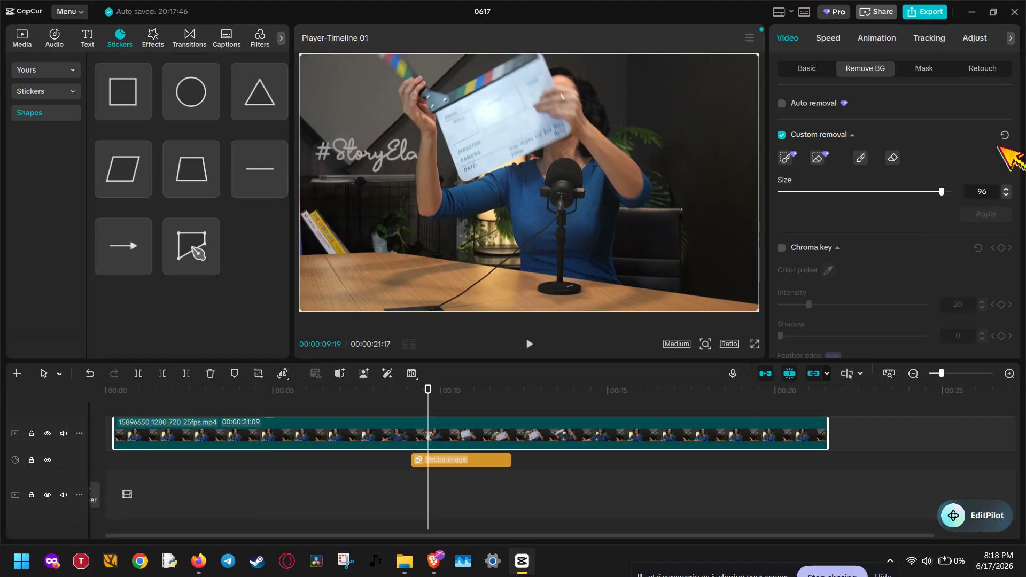
pyautogui.moveTo(937, 193); pyautogui.dragTo(894, 203)
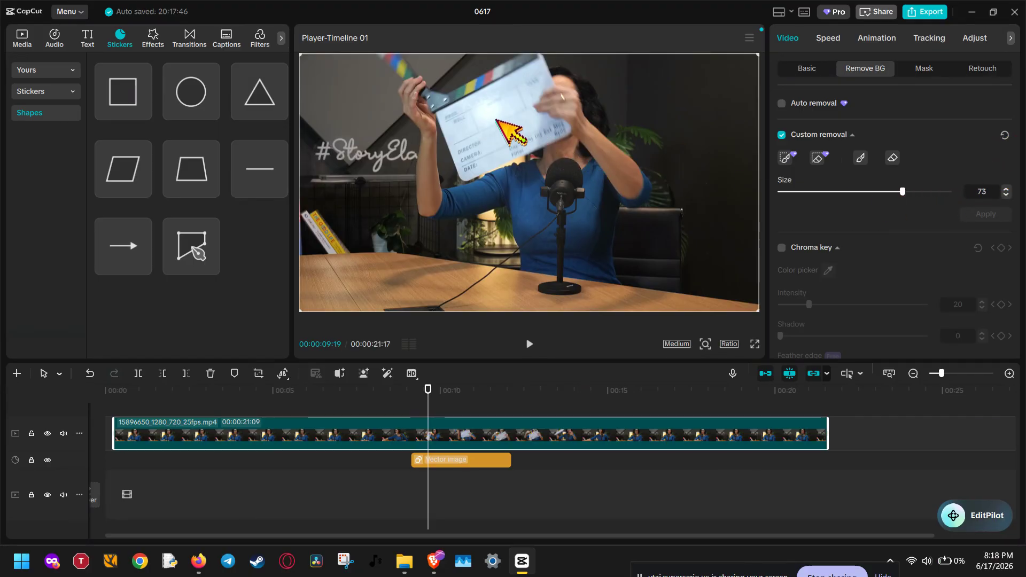
pyautogui.click(511, 423)
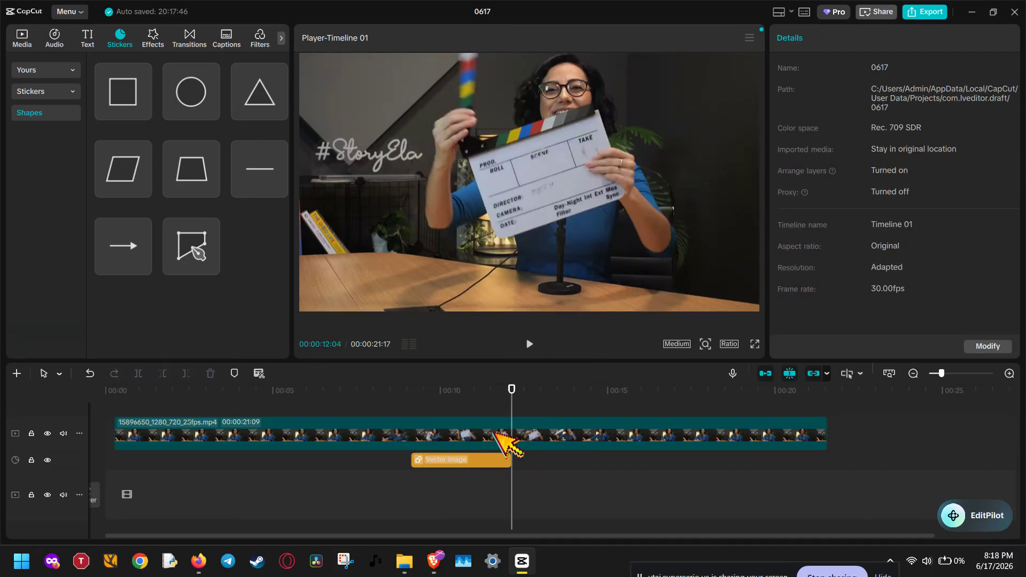
pyautogui.click(487, 433)
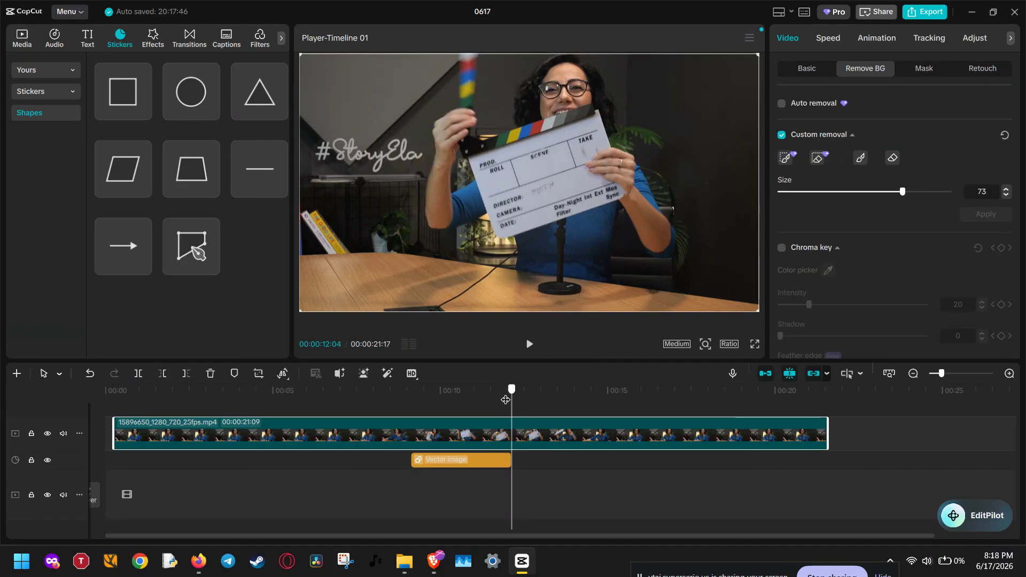
pyautogui.moveTo(510, 391); pyautogui.dragTo(469, 402)
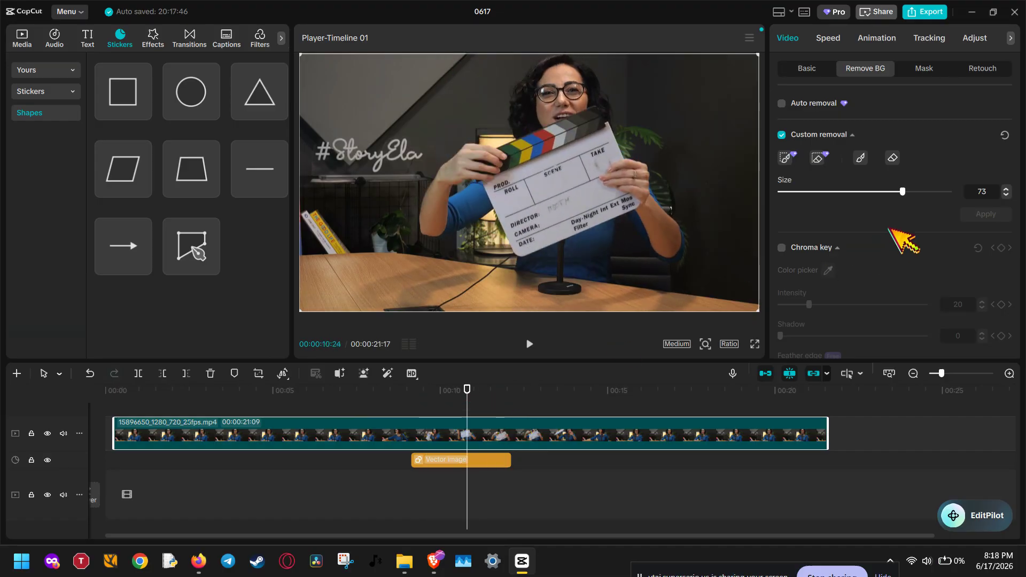
# Try applying the custom removal with the eraser selected, and undo it
pyautogui.click(892, 158)
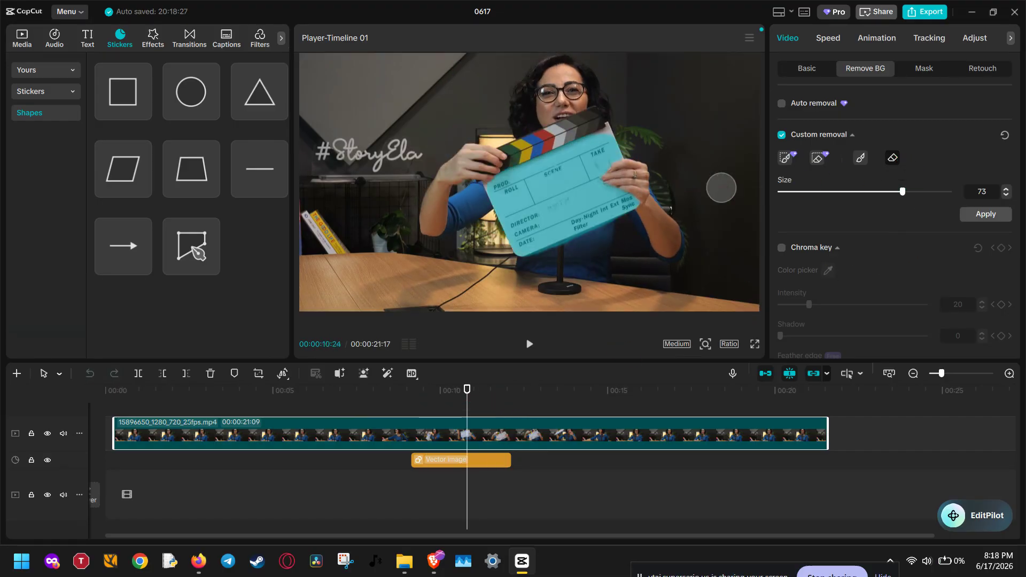
pyautogui.click(983, 214)
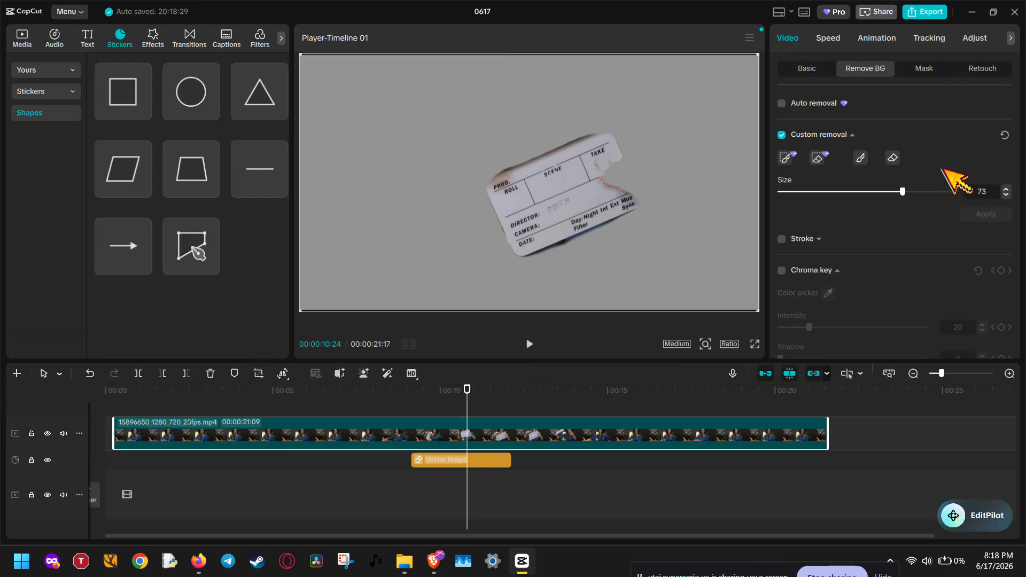
pyautogui.hotkey('ctrl', 'z')
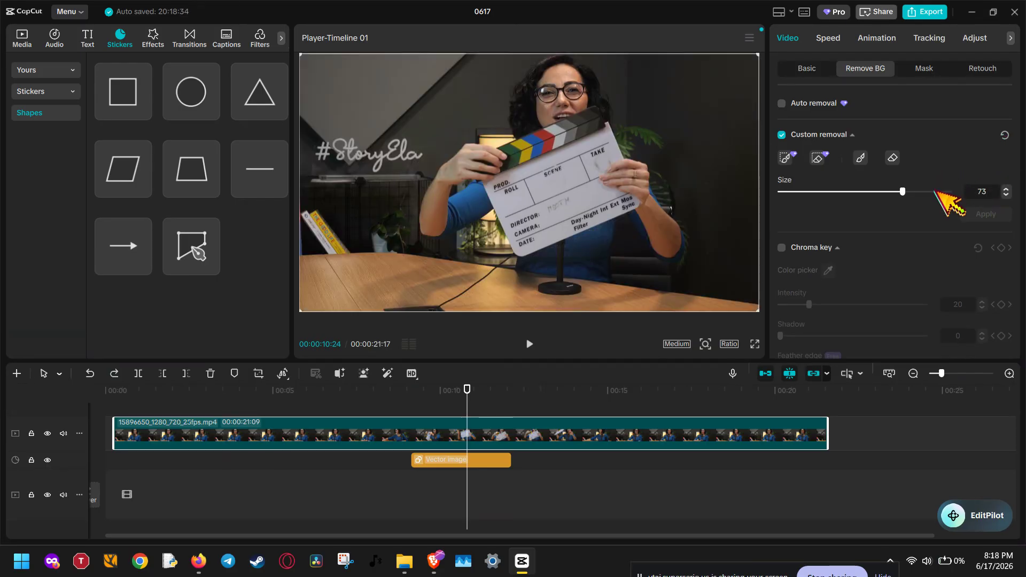
# Apply the painted custom removal to the main clip with the standard brush selected
pyautogui.click(891, 158)
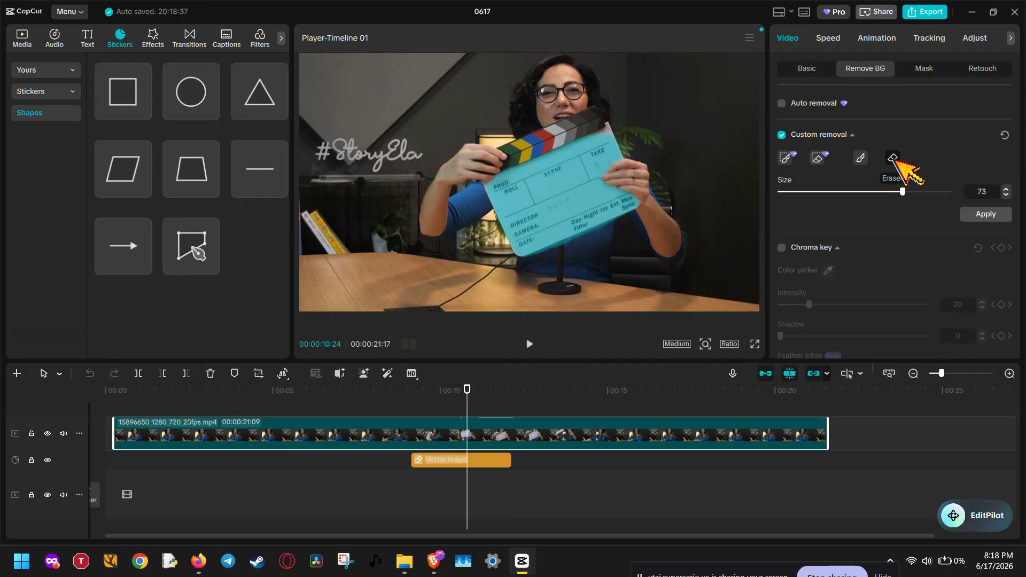
pyautogui.click(857, 157)
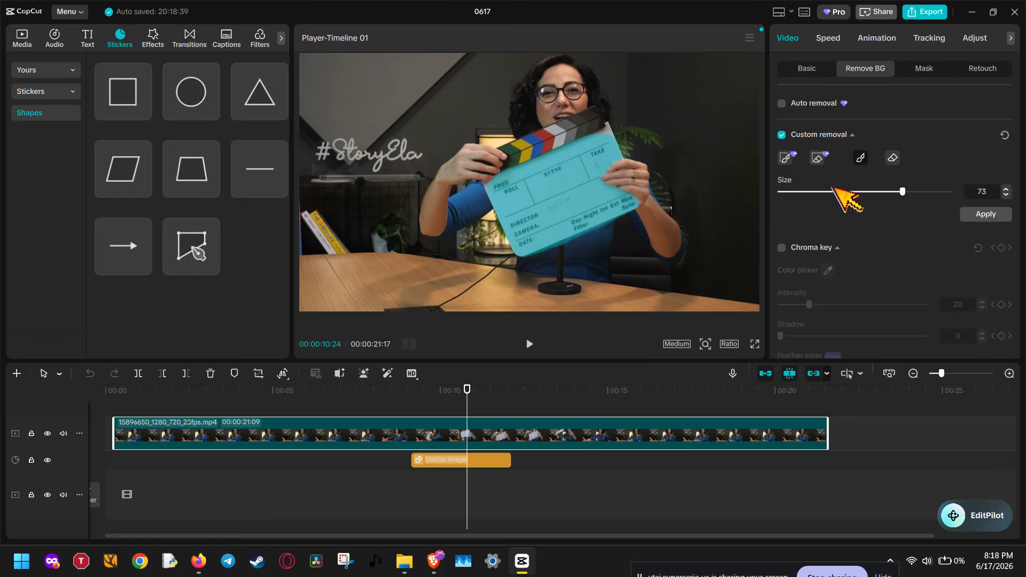
pyautogui.click(978, 215)
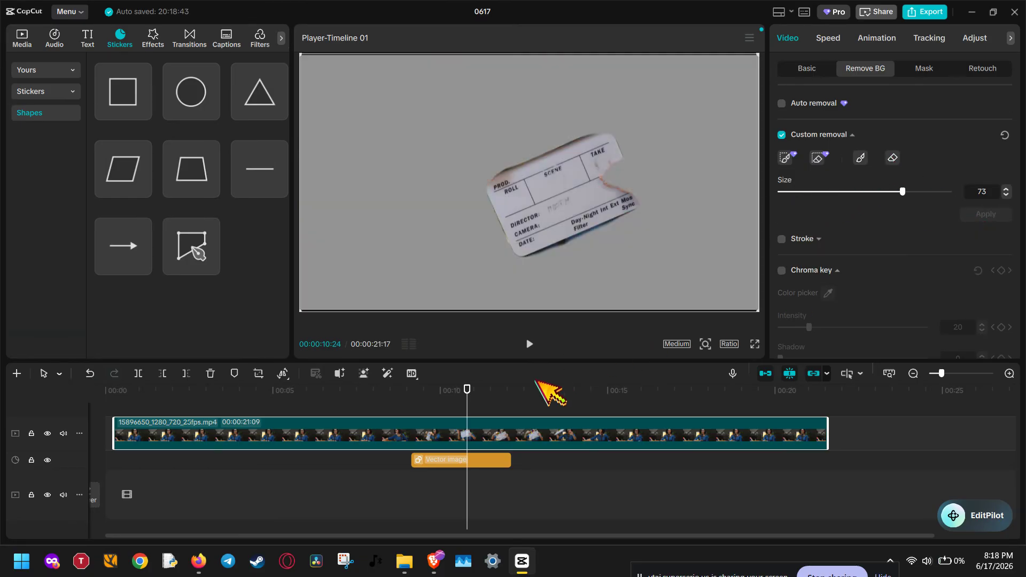
# Play back the main clip around the clapperboard section, including from 00:00:07:23, to check the custom removal over the backdrop
pyautogui.click(531, 345)
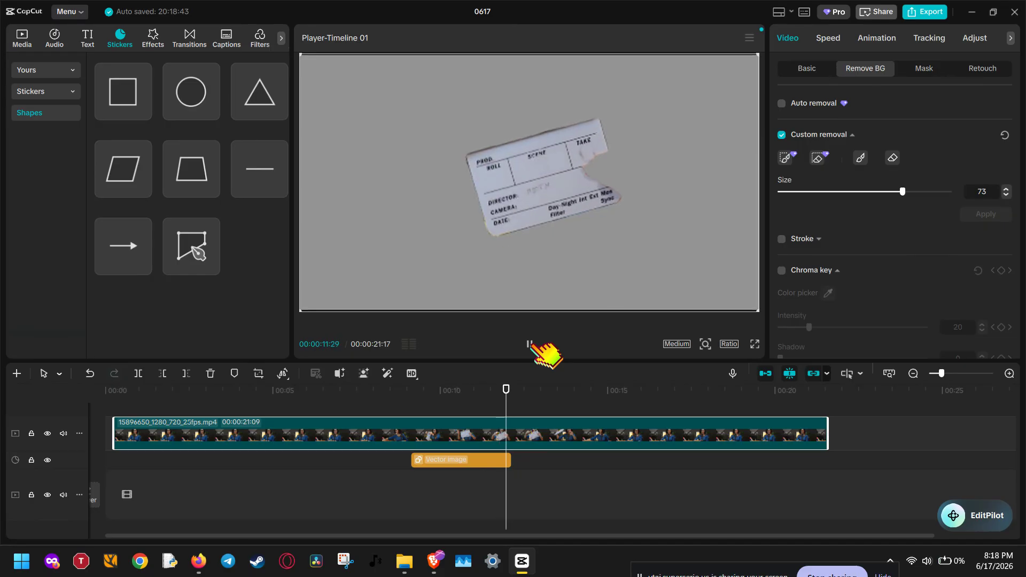
pyautogui.click(530, 345)
pyautogui.click(529, 344)
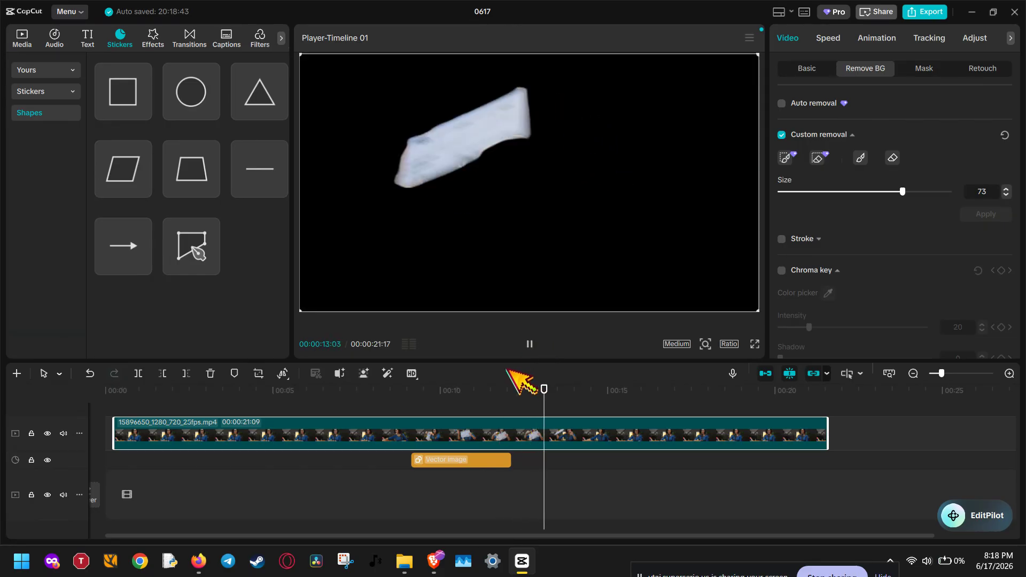
pyautogui.click(366, 409)
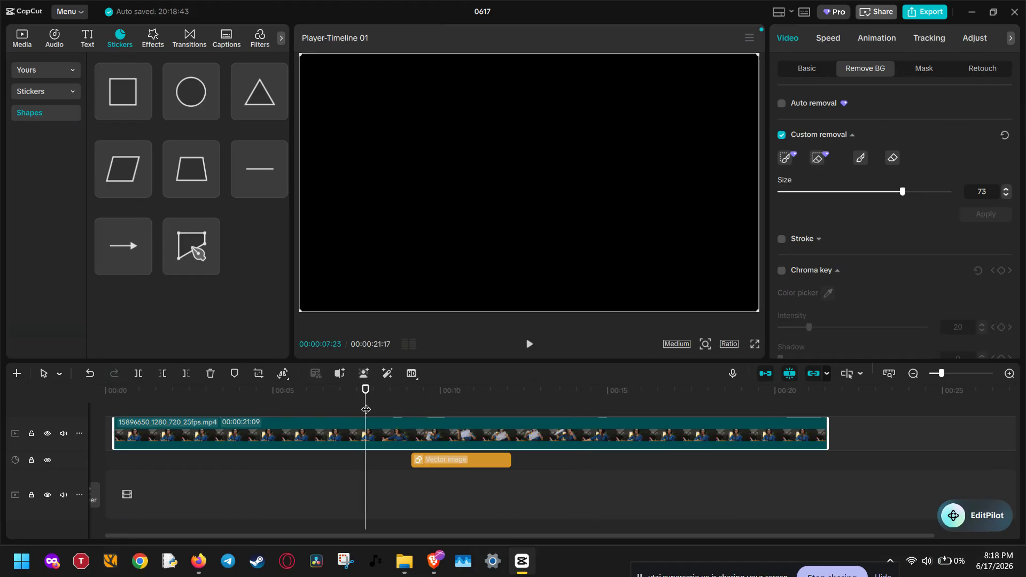
pyautogui.click(530, 343)
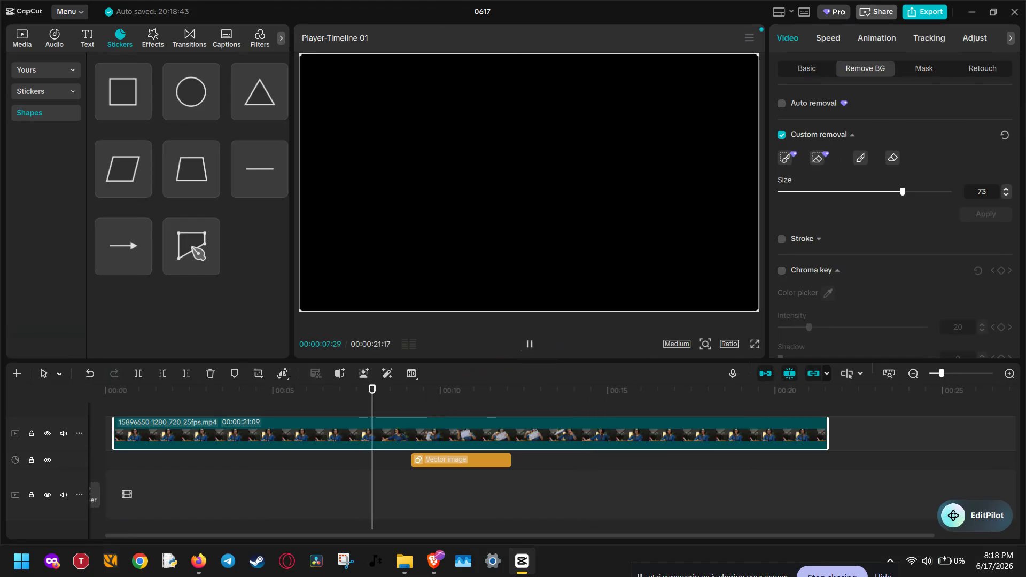
pyautogui.click(529, 344)
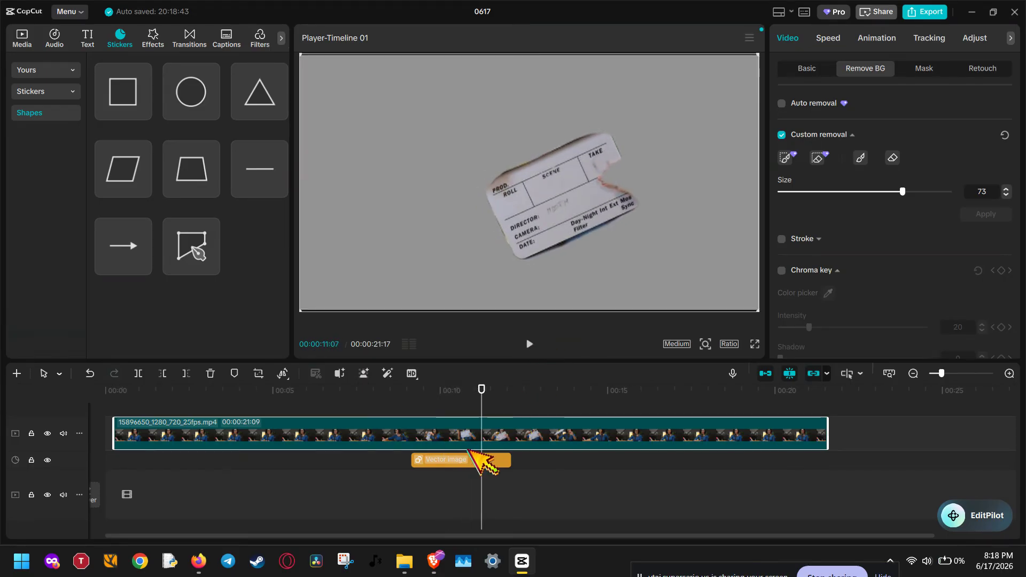
# Extend the backdrop shape in both directions so it spans the main clip's full duration
pyautogui.click(418, 461)
pyautogui.moveTo(410, 460); pyautogui.dragTo(124, 461)
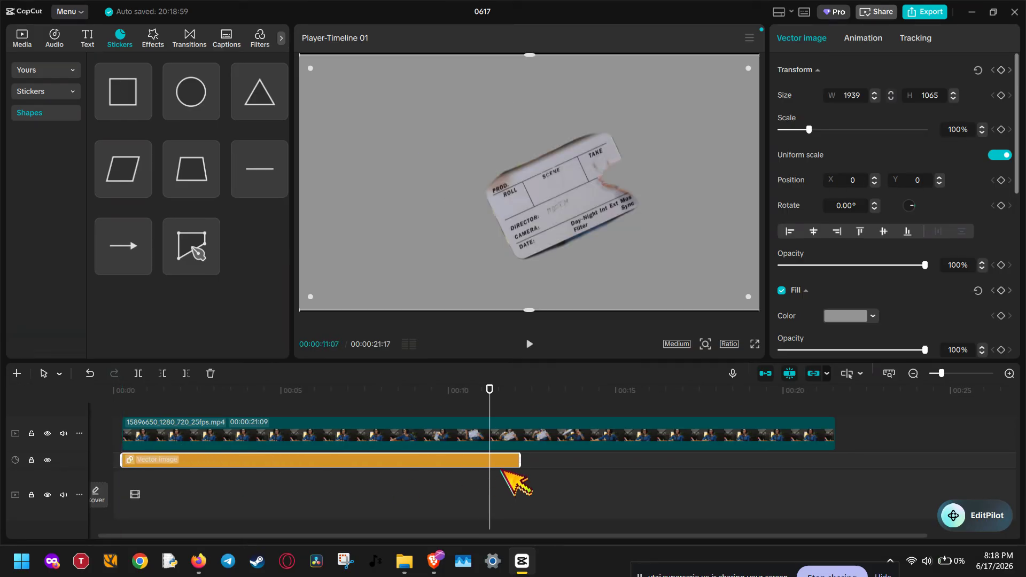
pyautogui.moveTo(519, 459); pyautogui.dragTo(835, 459)
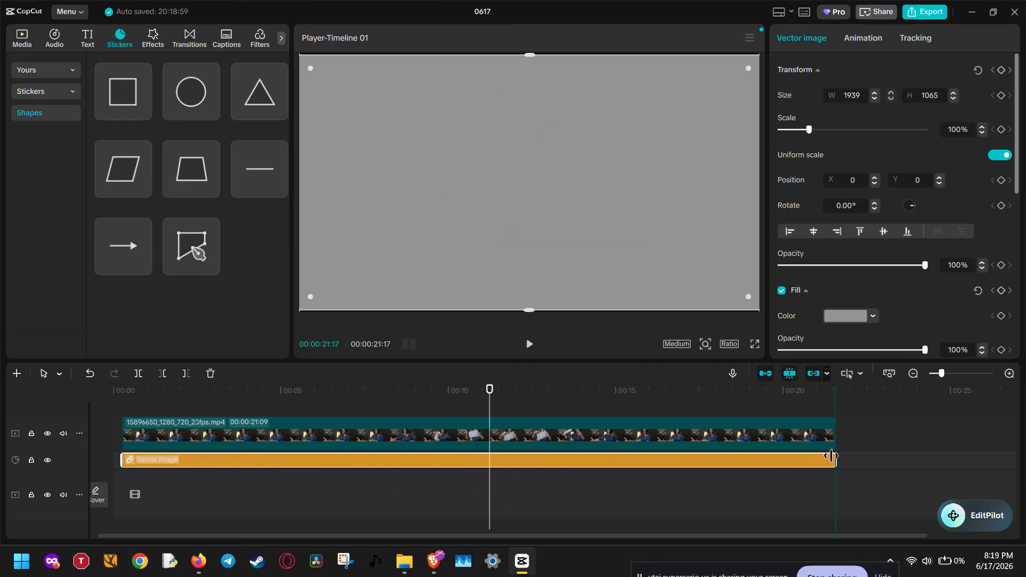
# Change the backdrop shape's solid fill to bright green, hex 88F809, and deselect it
pyautogui.click(842, 313)
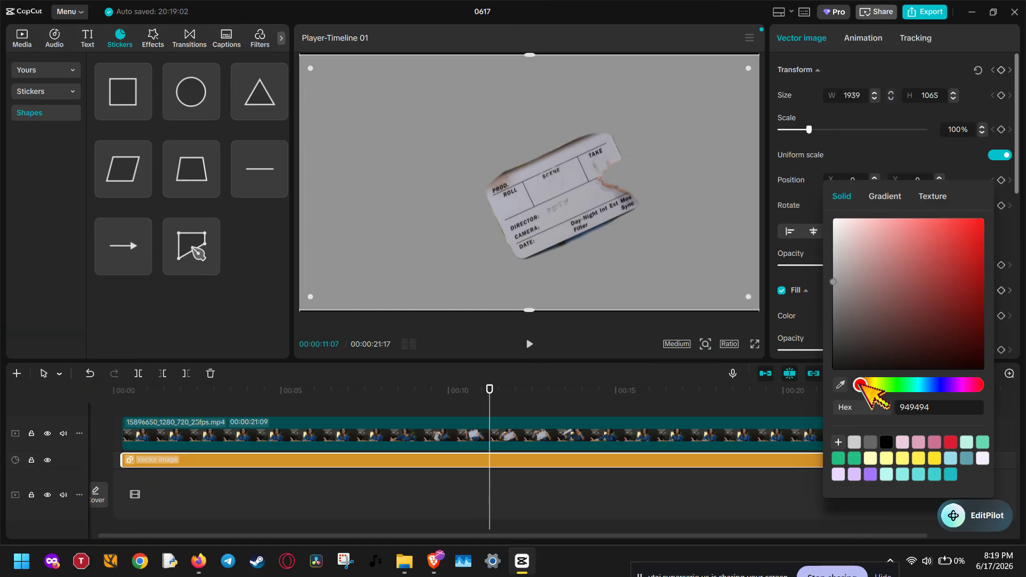
pyautogui.moveTo(860, 384); pyautogui.dragTo(892, 385)
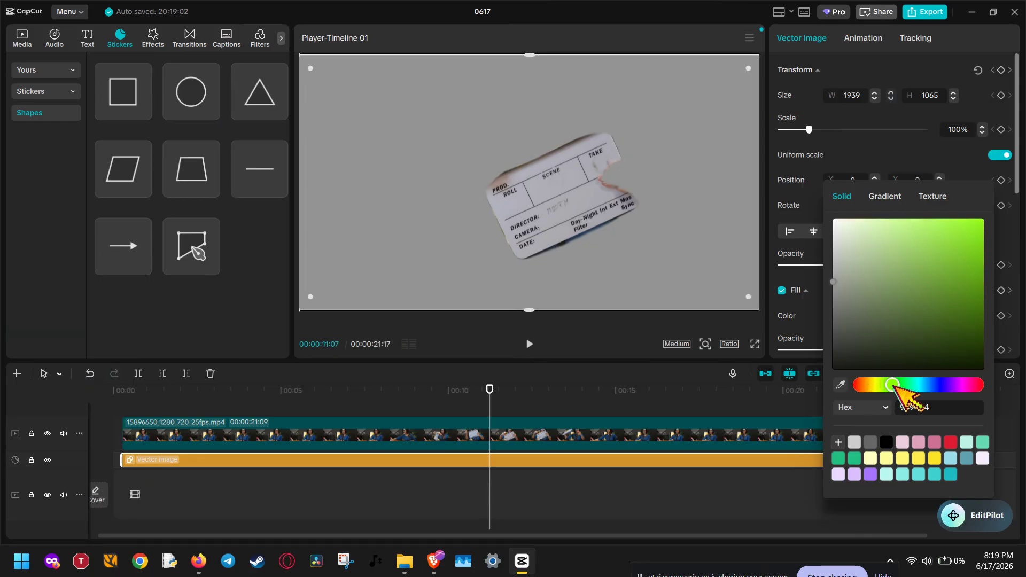
pyautogui.click(981, 223)
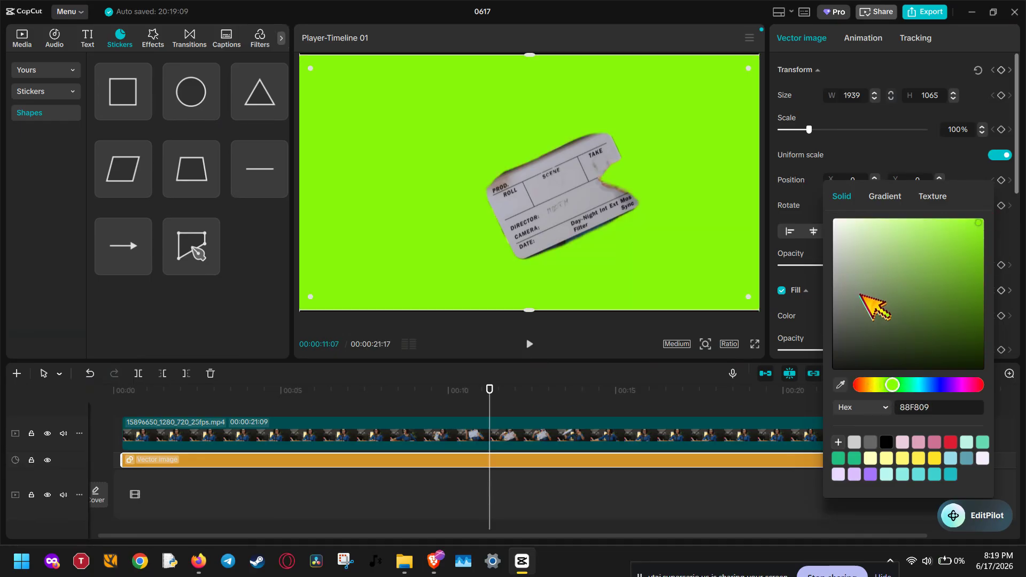
pyautogui.click(785, 491)
# Play back the section with the isolated clapperboard panel over the green backdrop to check the result
pyautogui.click(449, 390)
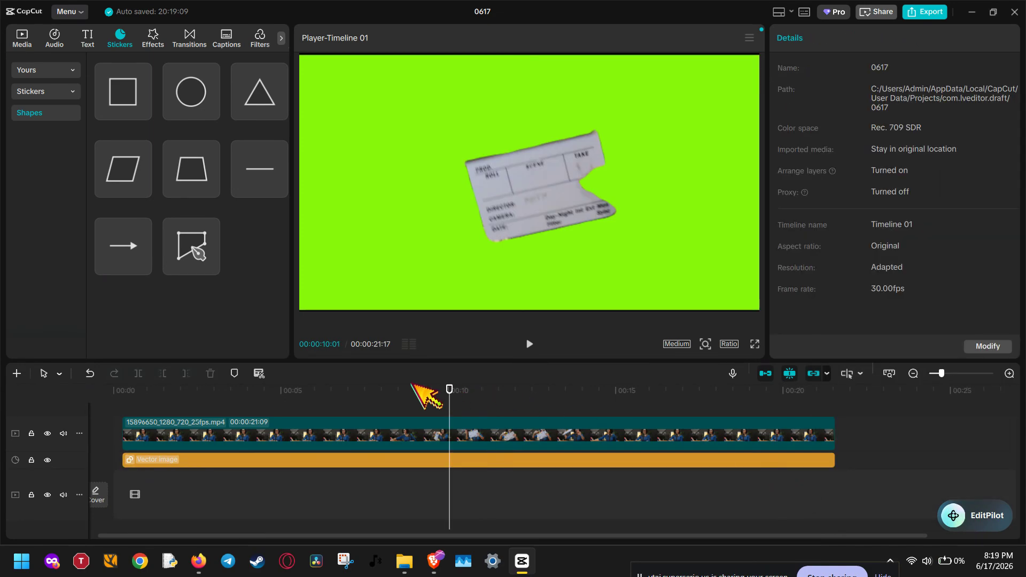
pyautogui.click(381, 390)
pyautogui.click(529, 344)
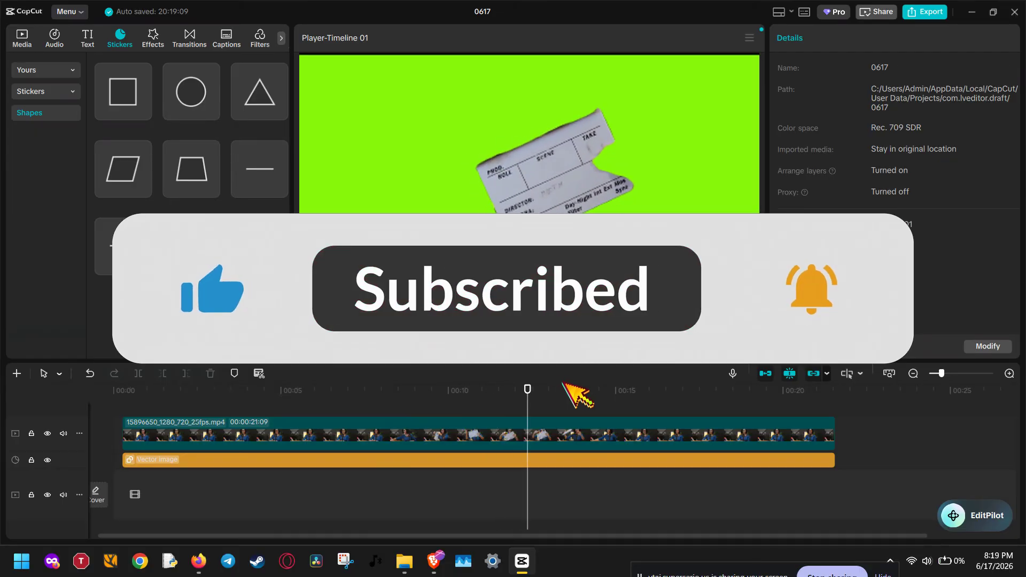
pyautogui.click(529, 344)
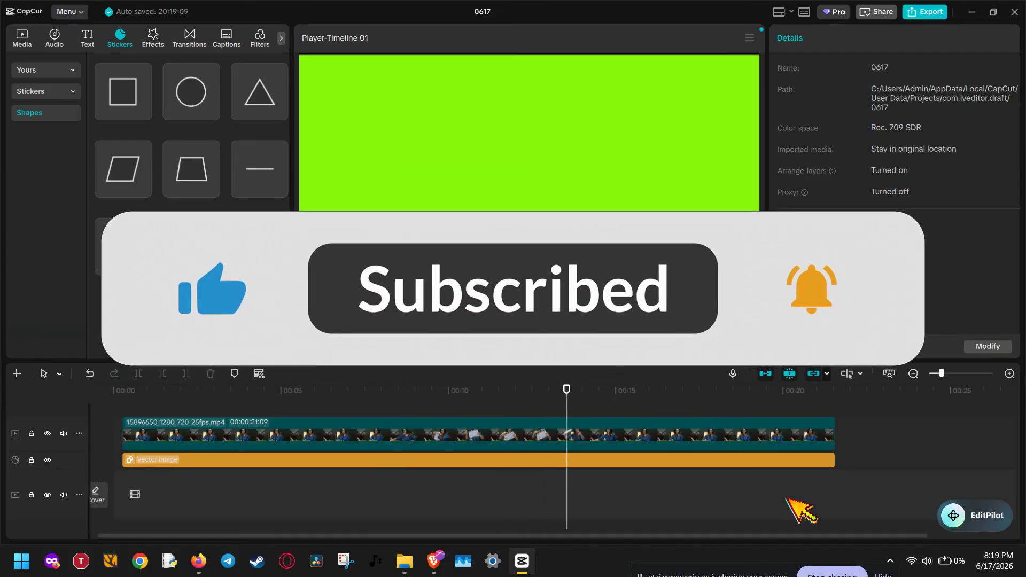